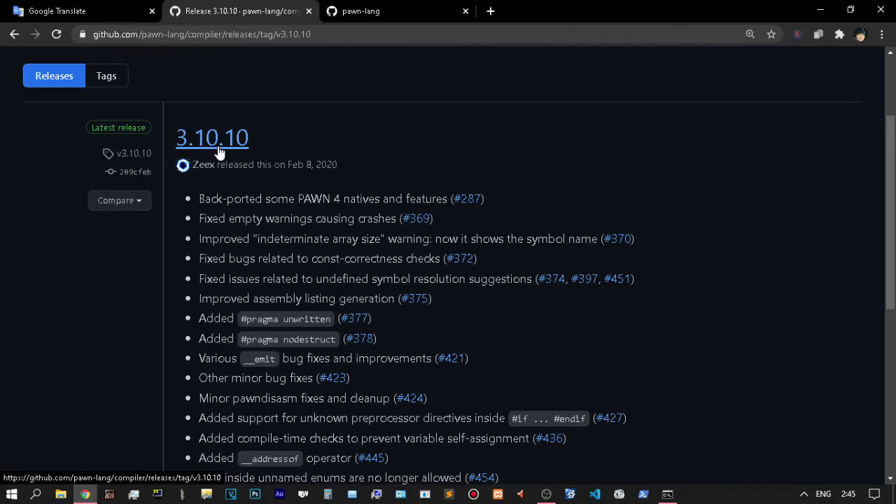
- View the server's pawno folder path in File Explorer, and return to the compiler 3.10.10 release page in the browser
key("alt+Tab")
left_click(495, 102)
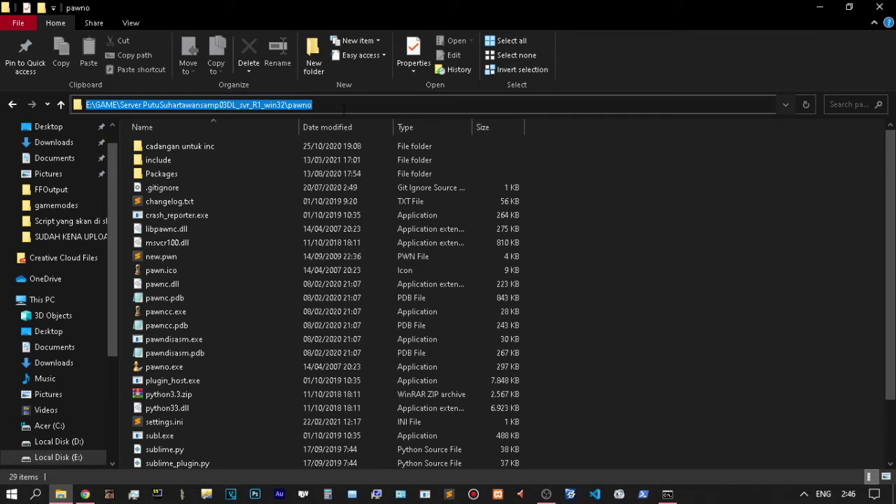
key("alt+Tab")
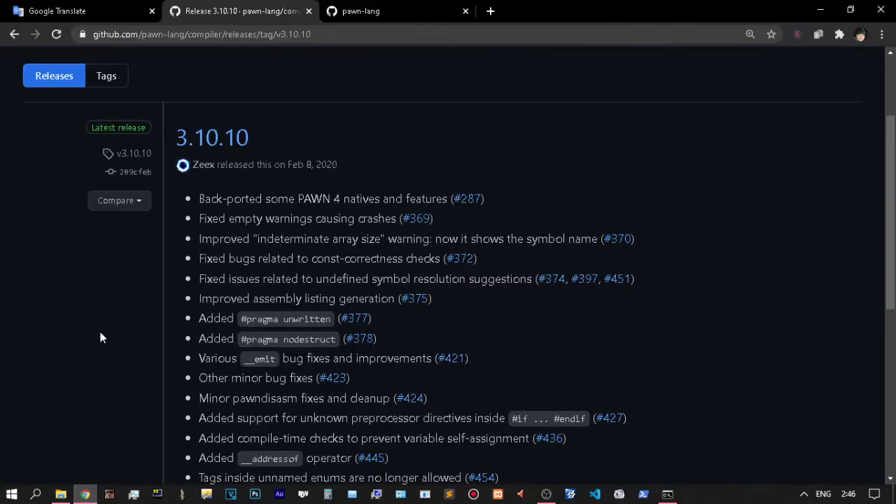
scroll(98, 329, "down", 3)
scroll(93, 307, "up", 5)
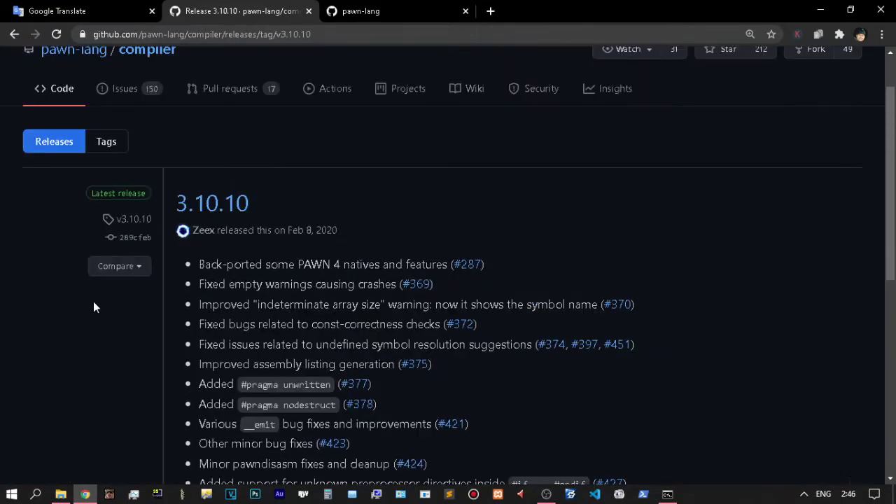
- In the pawno folder, check the file version and product version in the detailed properties of pawncc.exe
key("alt+Tab")
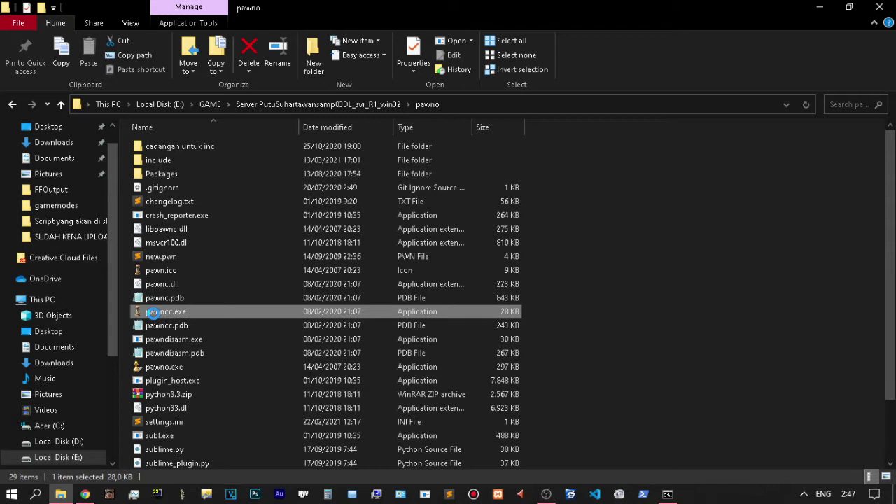
right_click(154, 313)
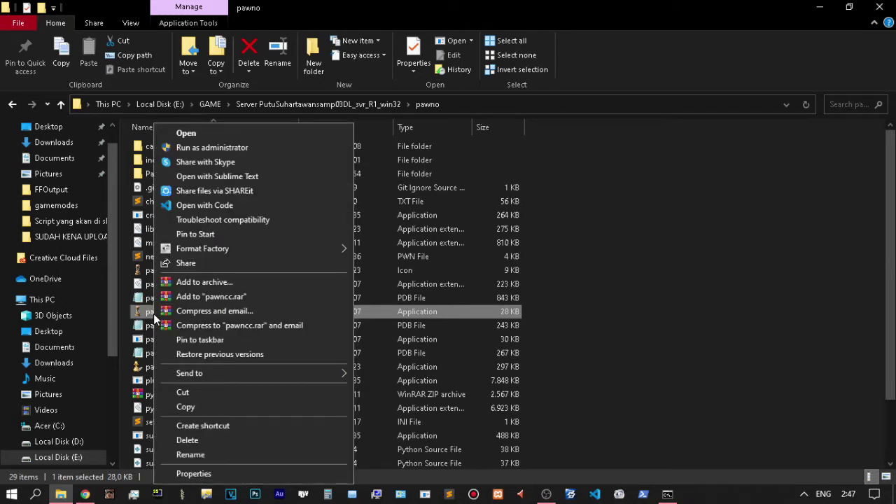
left_click(205, 474)
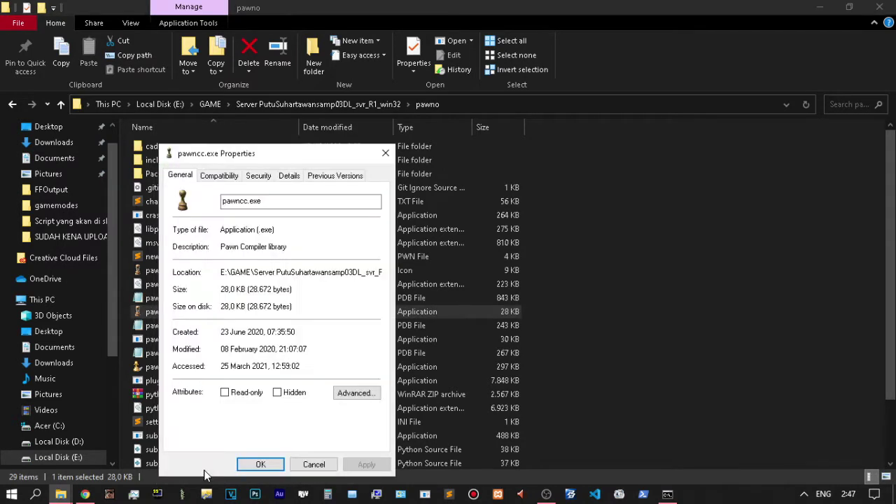
left_click(291, 175)
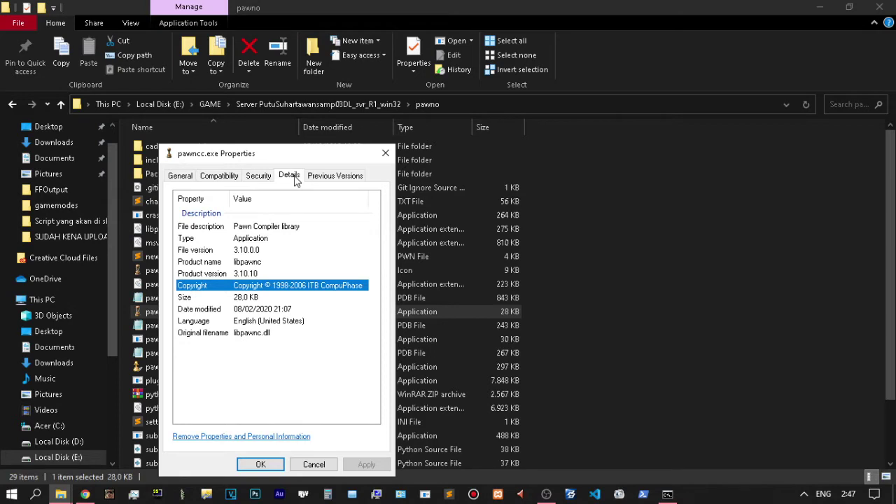
left_click(256, 250)
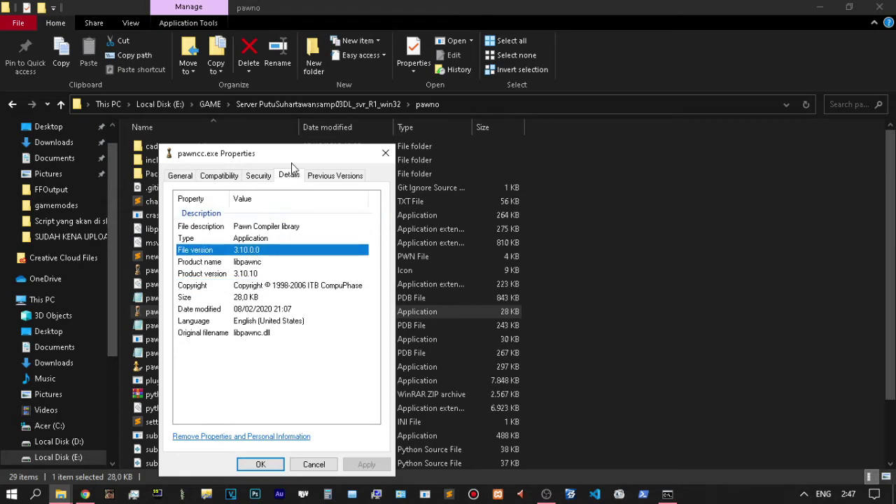
left_click_drag(287, 156, 474, 150)
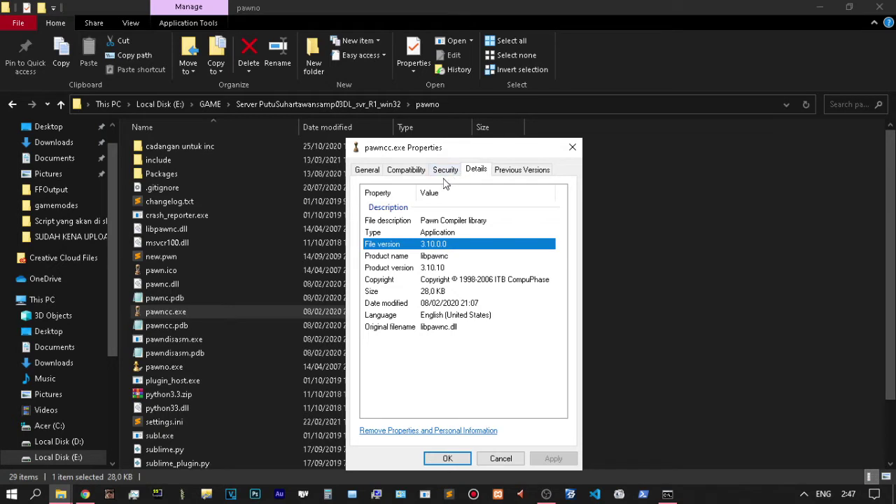
left_click(431, 268)
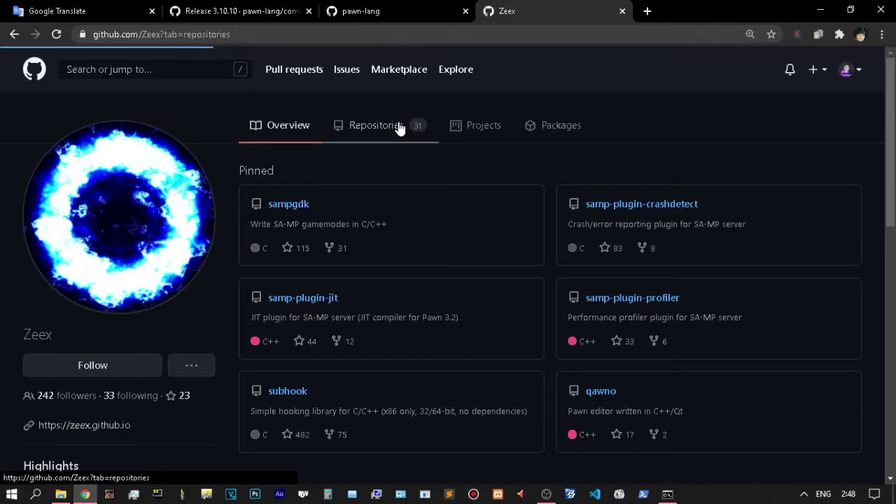
- Look through the repository list on the release author's GitHub profile
scroll(414, 219, "down", 4)
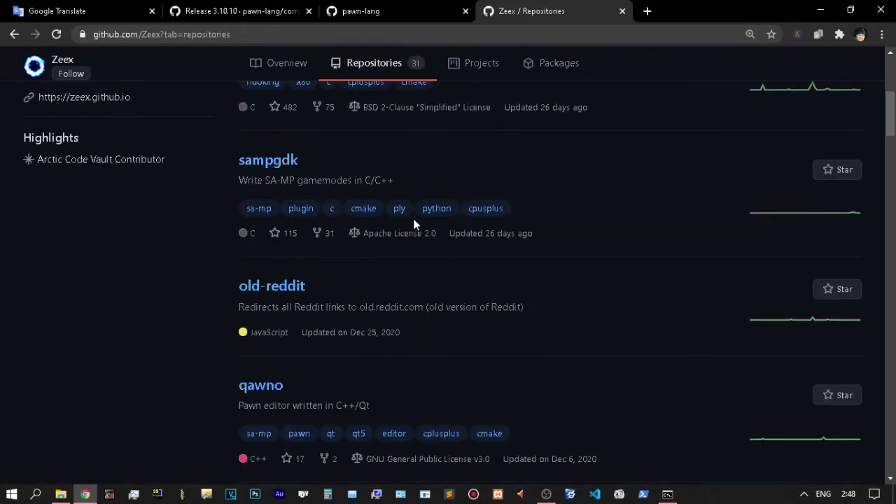
scroll(414, 220, "down", 10)
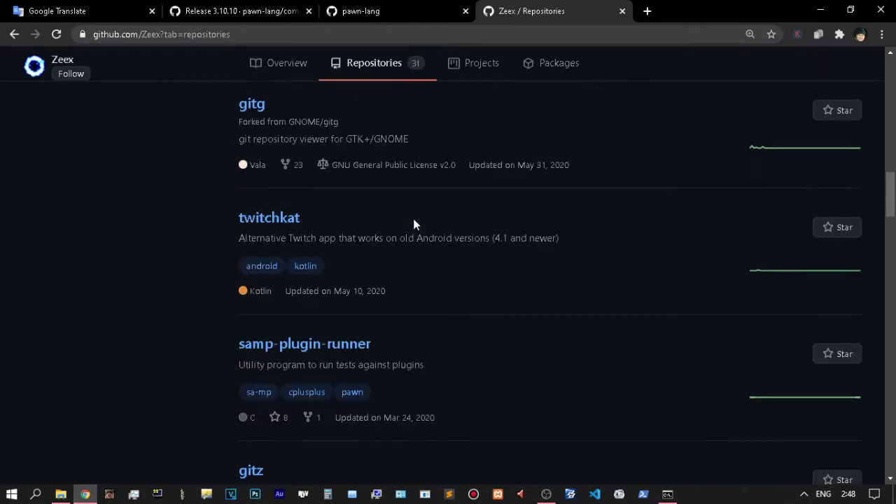
scroll(413, 224, "down", 3)
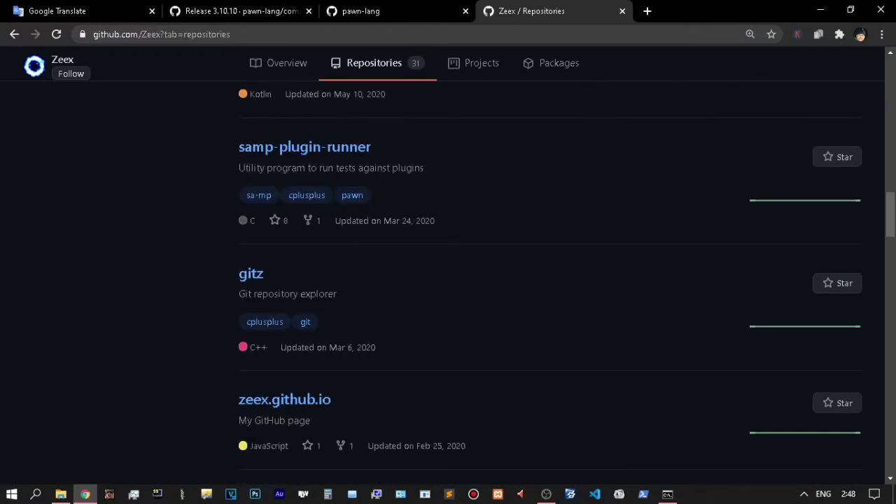
- Open the latest 3.10.10 release of the pawn-lang compiler repository and locate the pawnc-3.10.10-windows.zip asset
key("ctrl+shift+Tab")
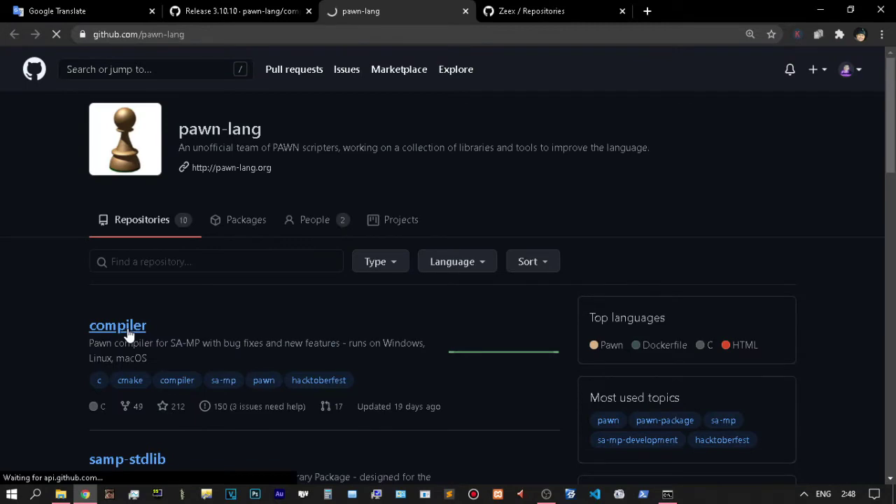
left_click(127, 331)
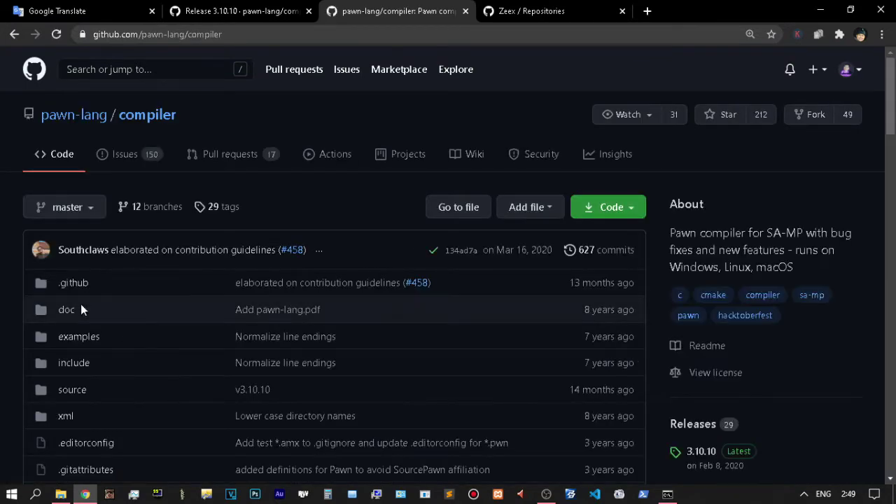
scroll(114, 322, "down", 4)
scroll(434, 319, "up", 3)
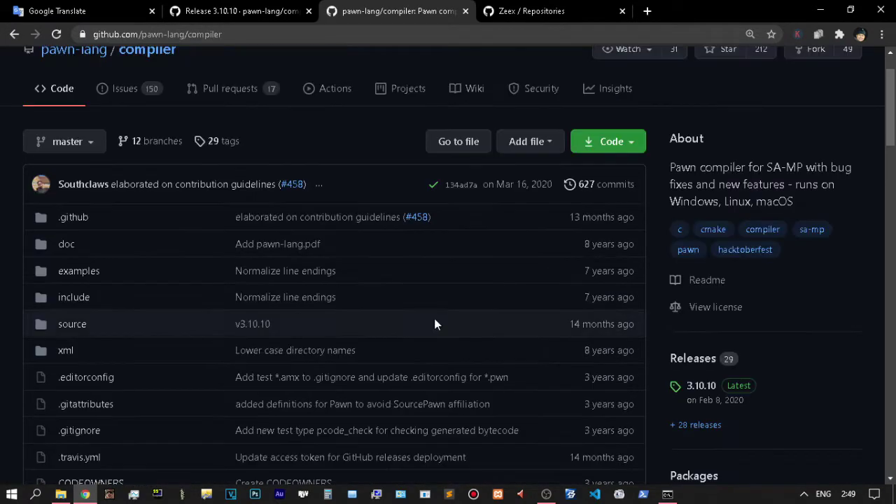
left_click(701, 386)
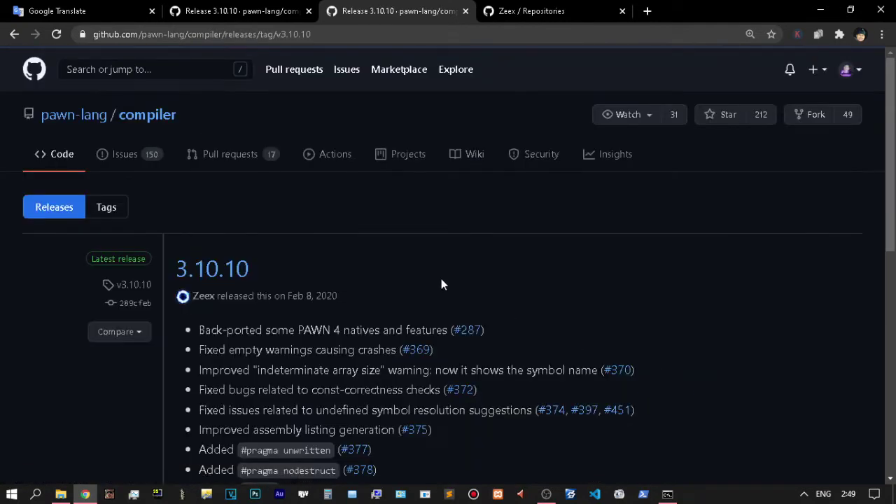
scroll(405, 263, "down", 7)
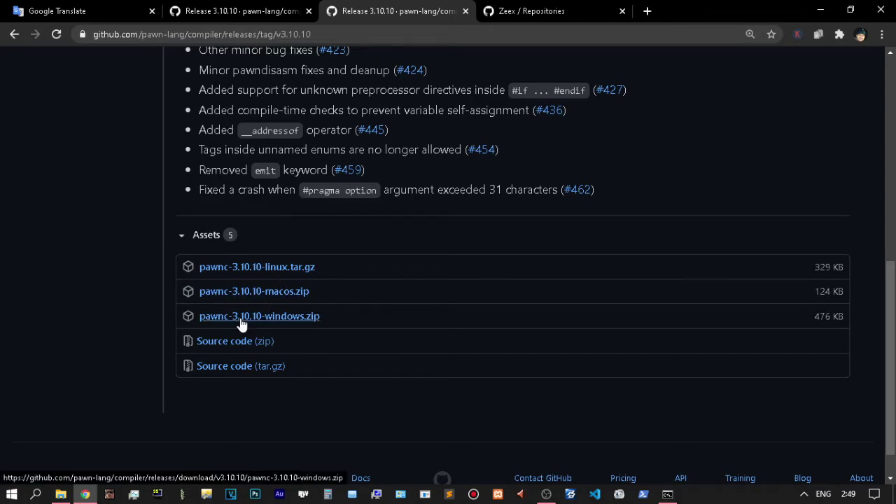
- Switch to File Explorer and examine the full path and the files of the server's pawno folder
left_click(67, 495)
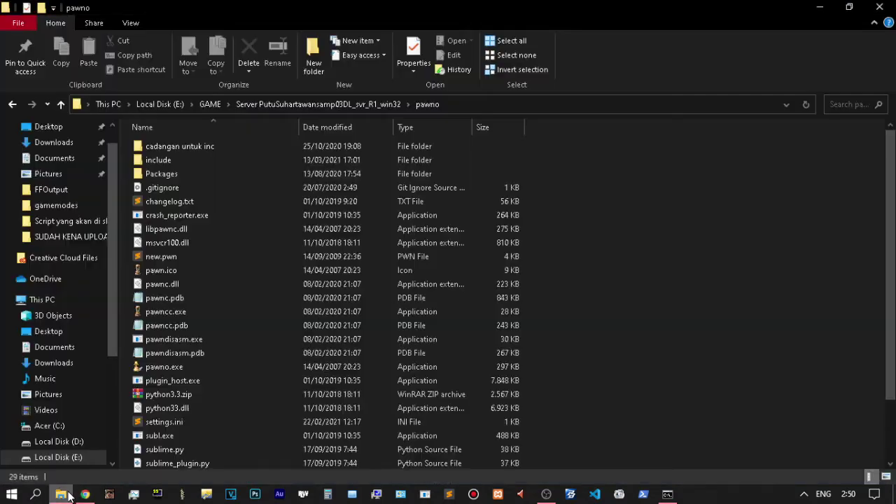
left_click(483, 104)
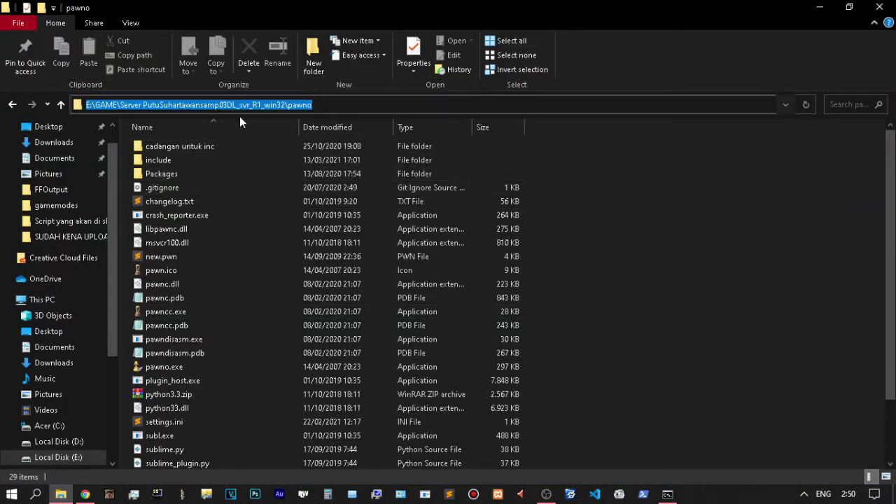
left_click(752, 280)
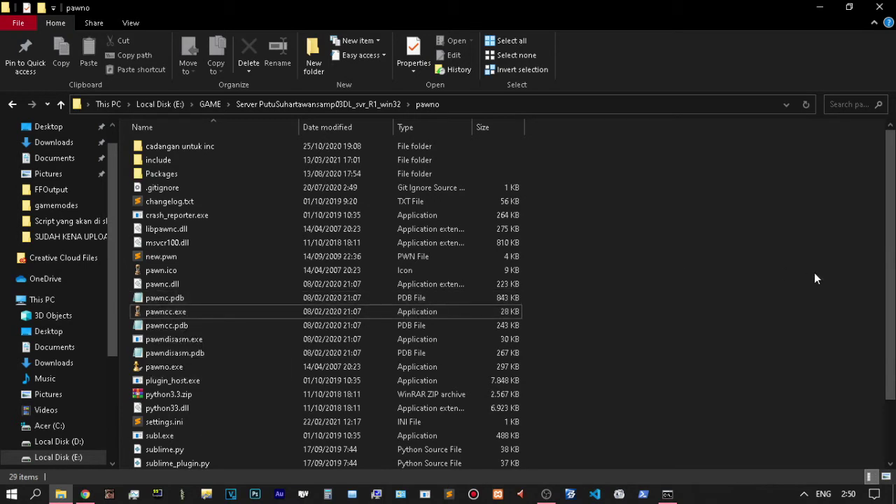
scroll(183, 326, "down", 1)
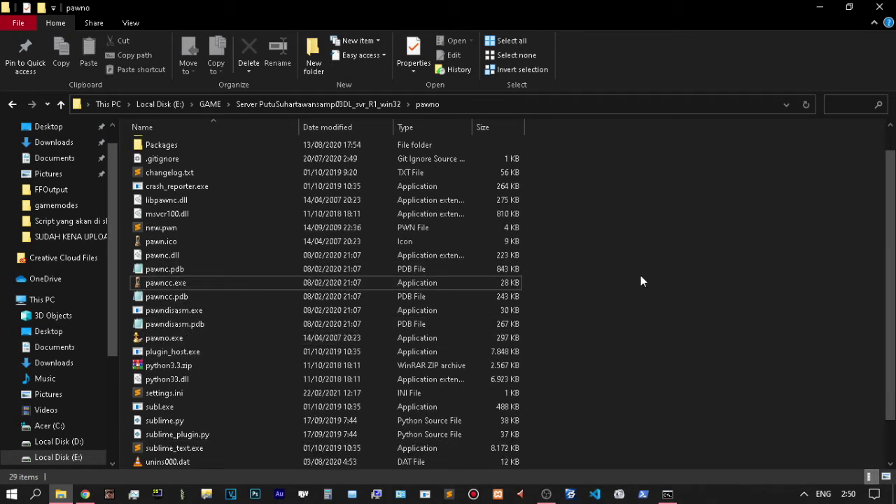
scroll(641, 282, "up", 1)
scroll(641, 281, "down", 2)
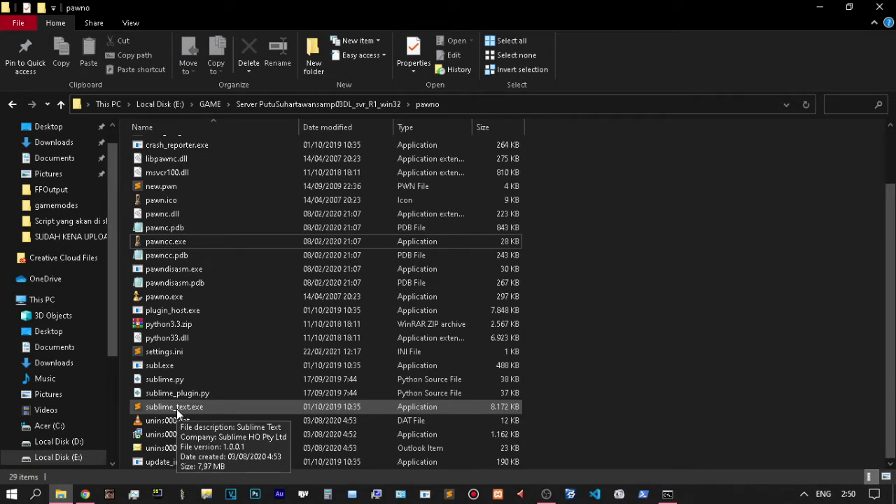
- Return to the browser and review the change list and assets of the compiler 3.10.10 release
key("alt+Tab")
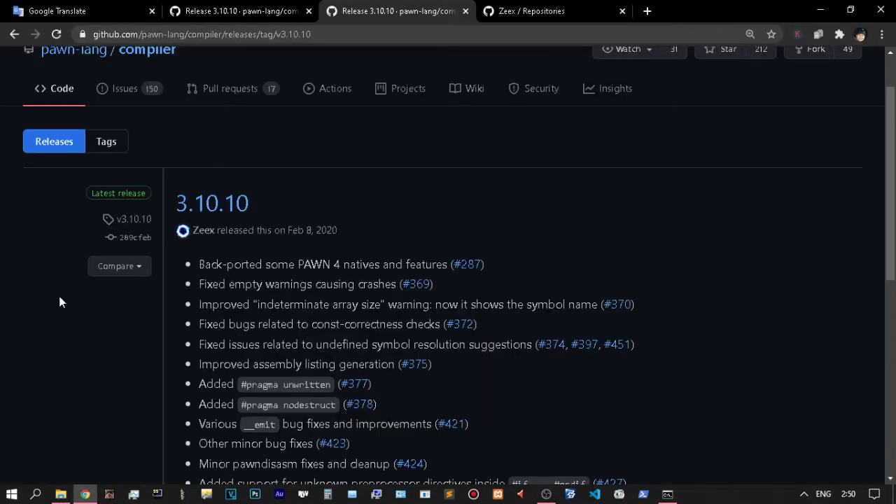
scroll(59, 297, "down", 4)
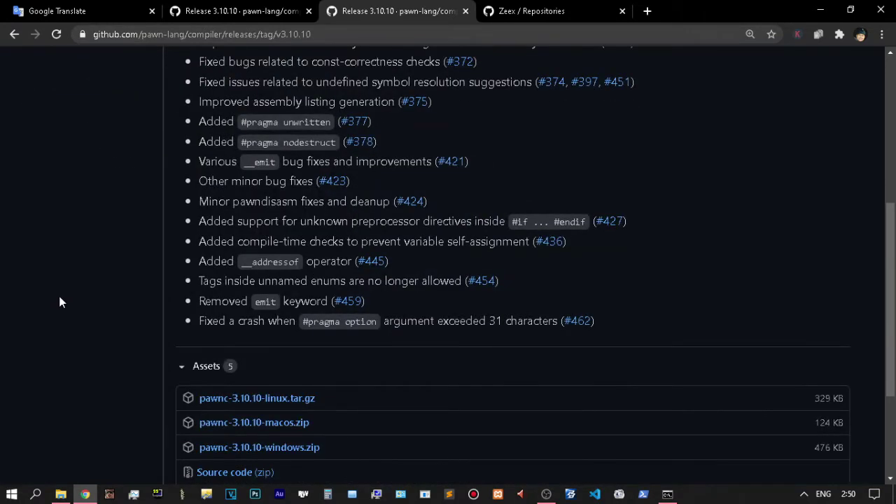
scroll(59, 301, "down", 1)
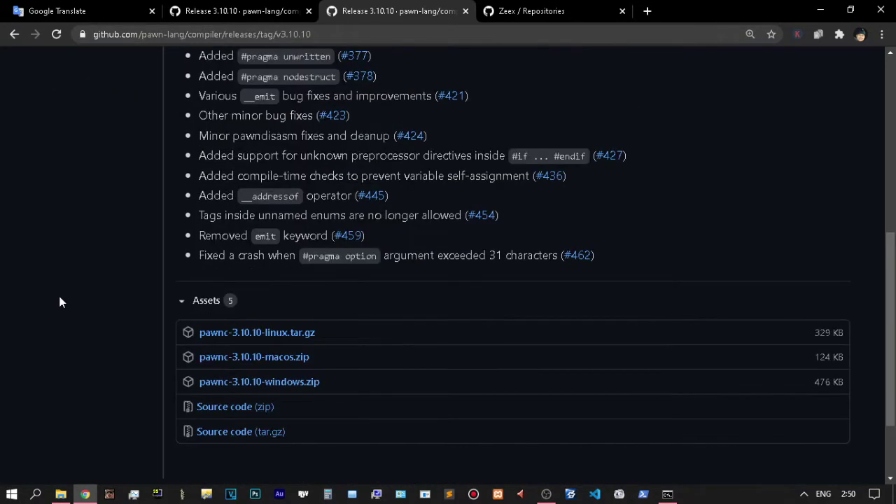
scroll(64, 306, "up", 5)
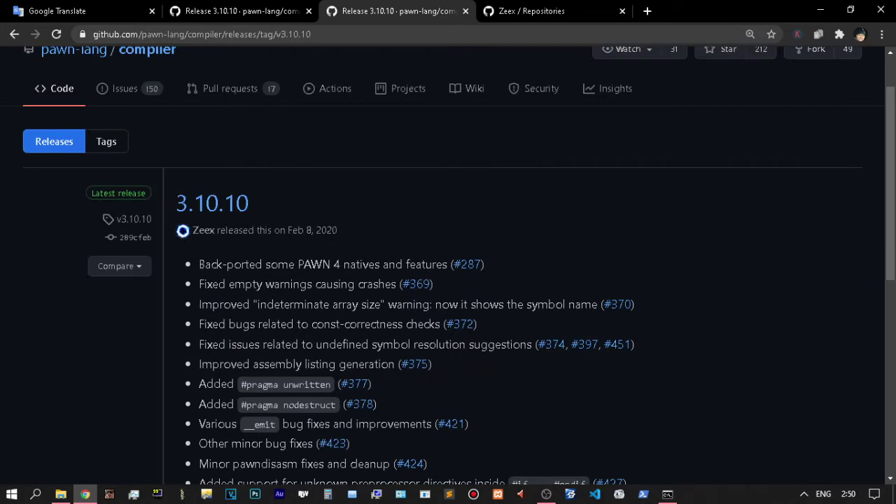
- Browse the pawn-lang/YSI-Includes repository, open its latest release YSI 5.4.102 and locate the YSI-5.4.102.zip asset
left_click(272, 34)
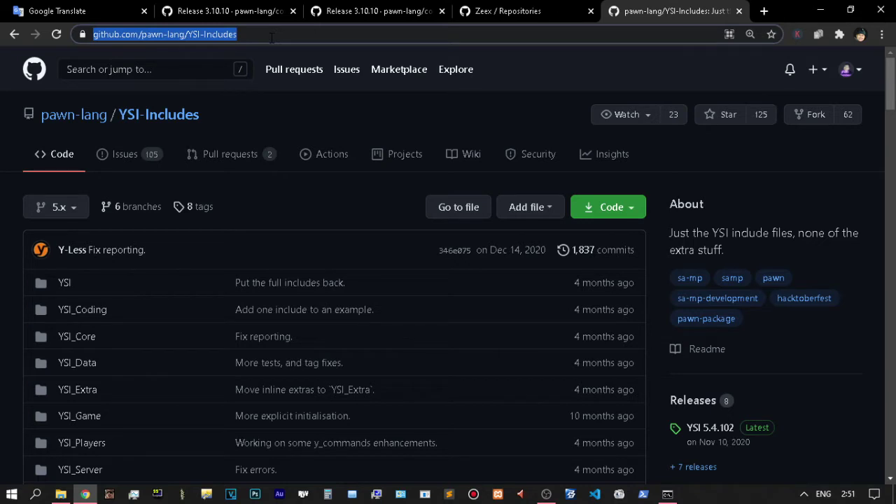
left_click(7, 271)
scroll(7, 271, "down", 2)
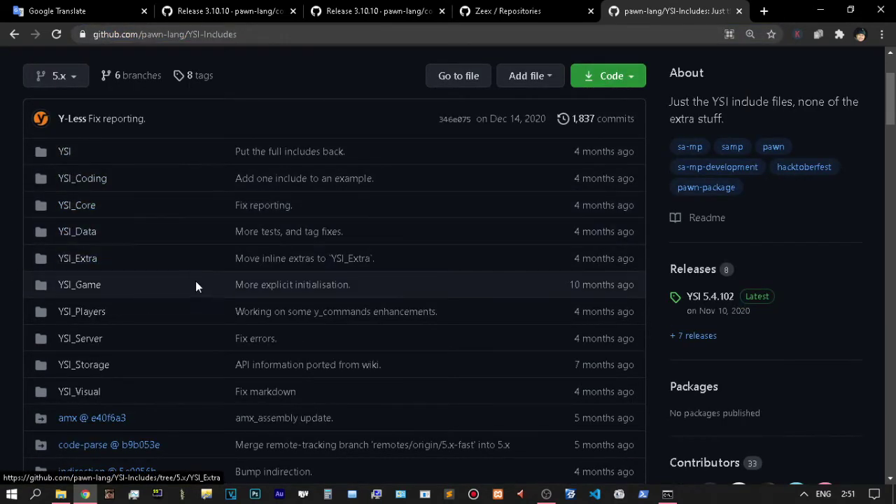
scroll(2, 292, "down", 3)
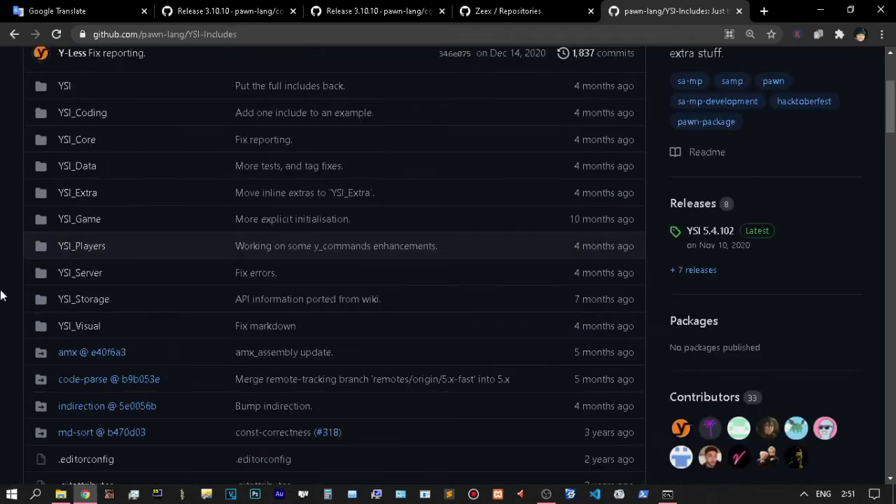
scroll(2, 295, "down", 5)
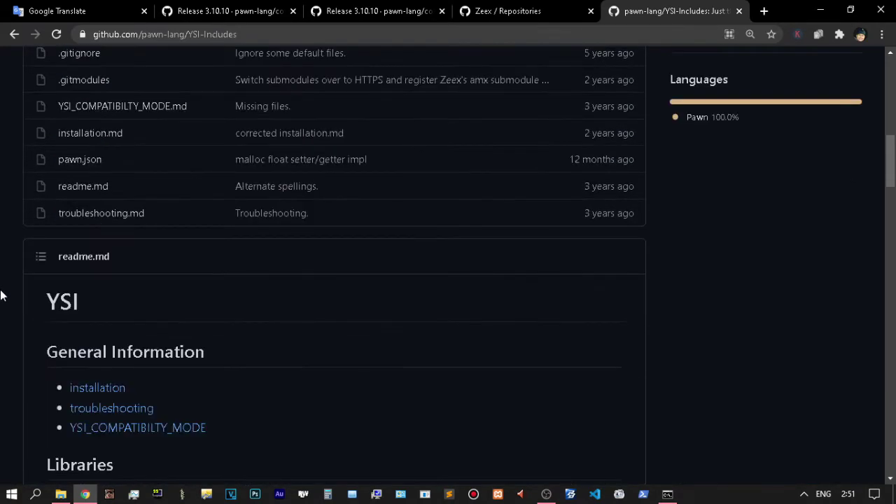
scroll(2, 294, "up", 8)
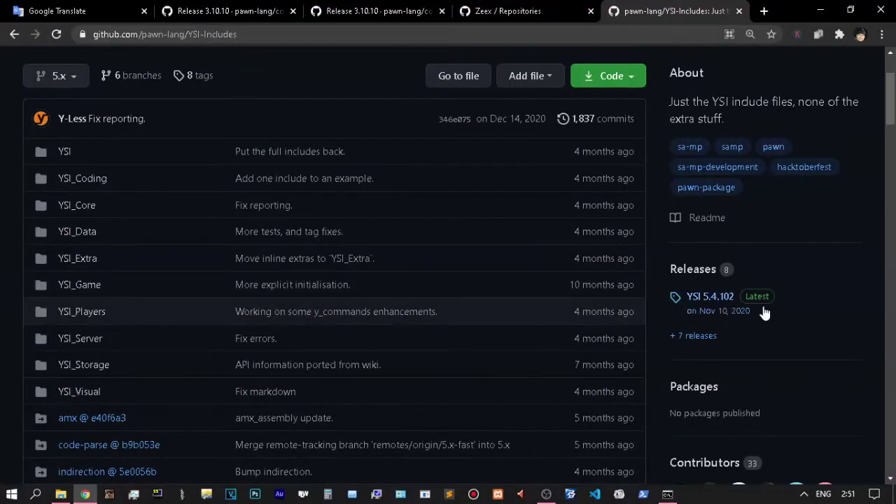
left_click(705, 302)
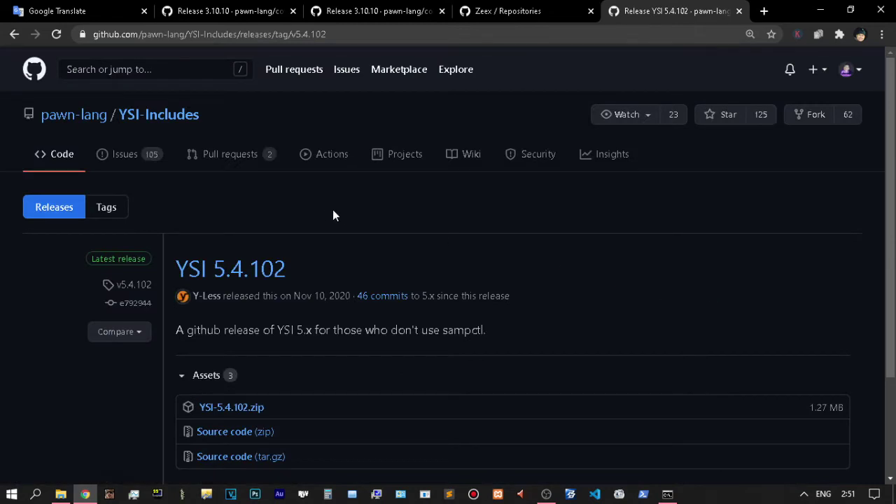
scroll(334, 209, "down", 1)
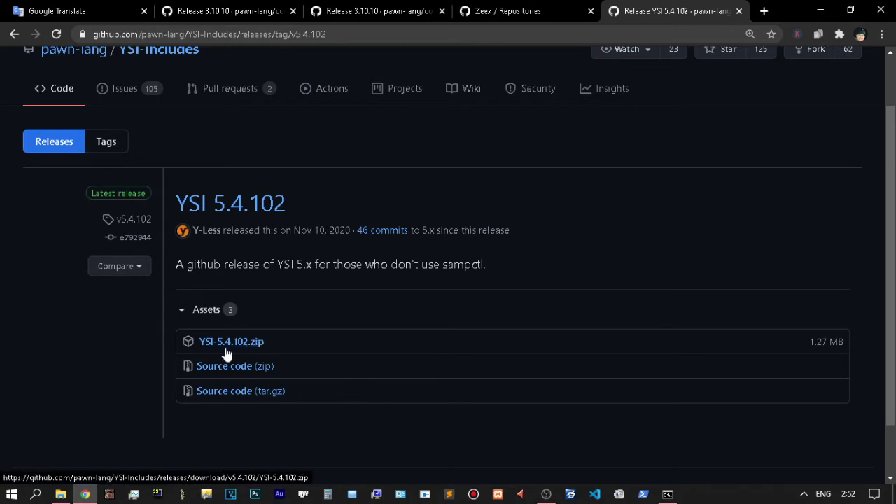
- Switch to File Explorer and open the include folder inside pawno to examine its full path and YSI folders
left_click(61, 494)
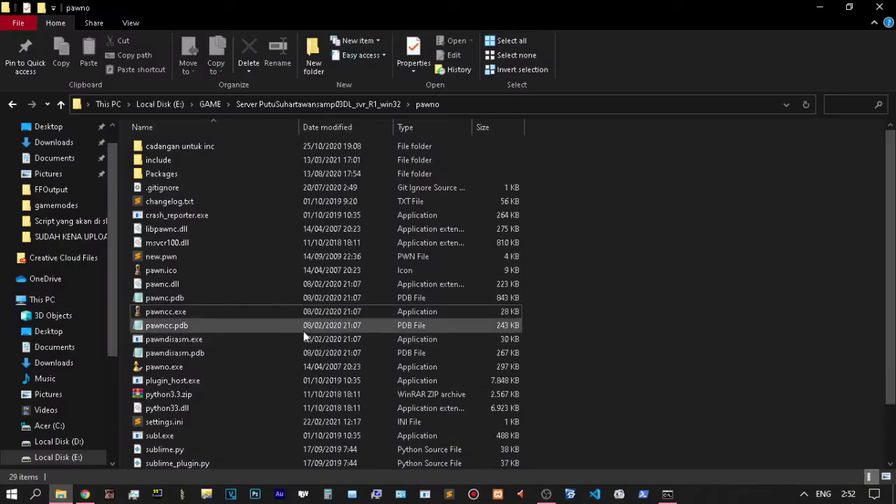
scroll(298, 350, "down", 1)
scroll(291, 383, "up", 1)
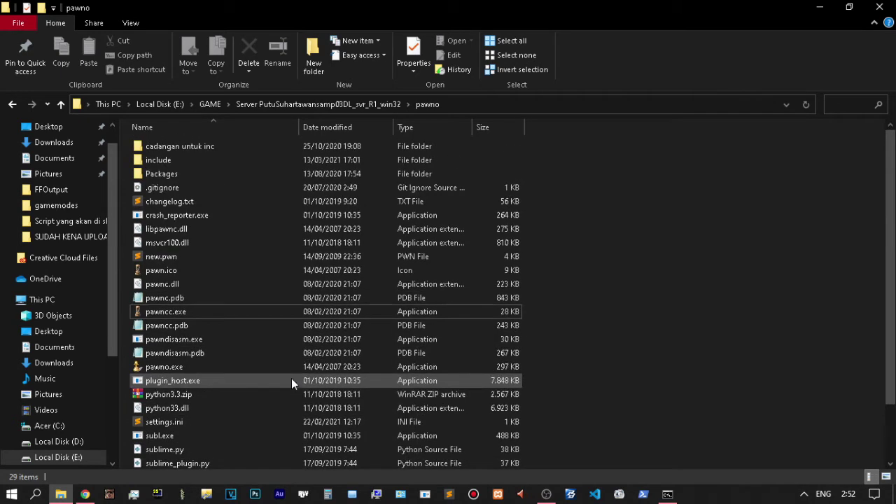
double_click(197, 160)
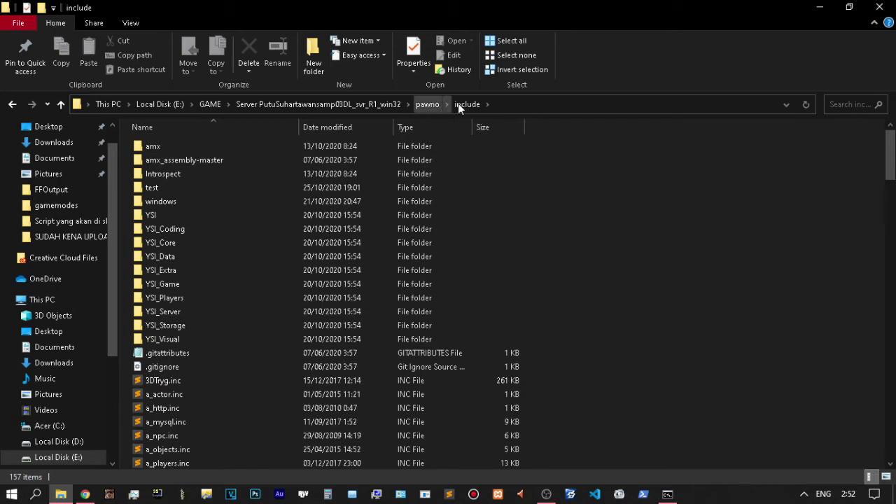
left_click(532, 104)
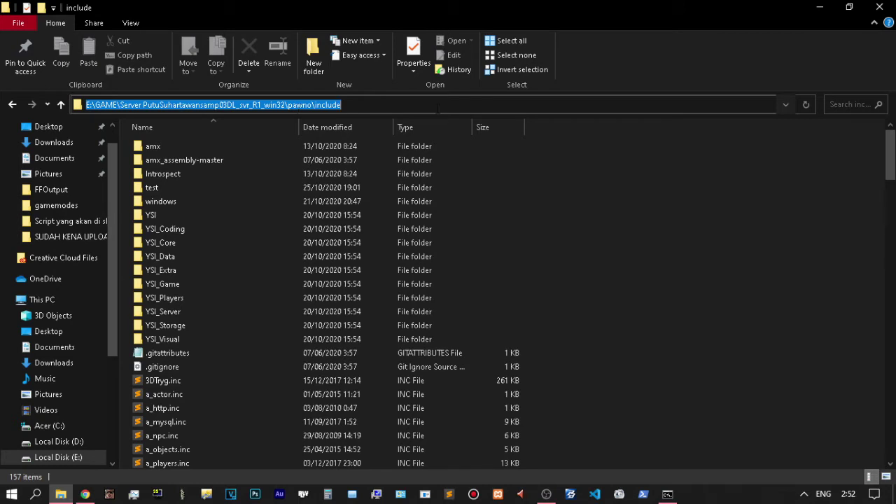
left_click(667, 220)
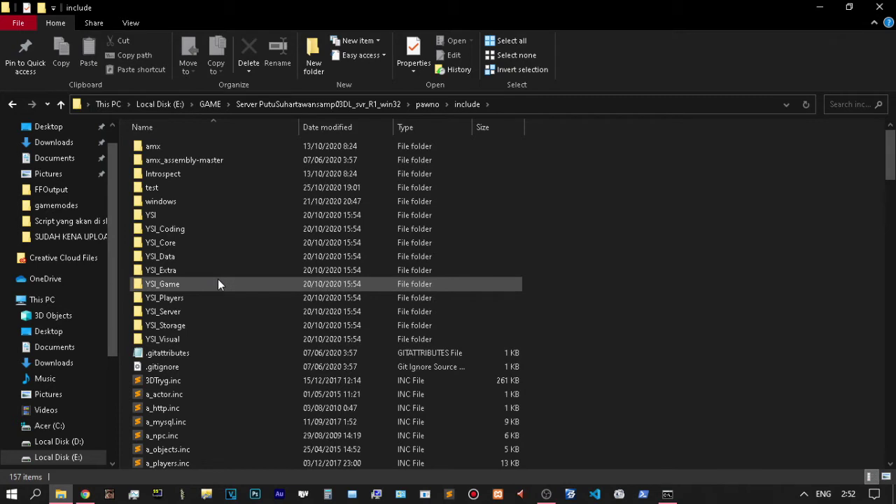
double_click(196, 295)
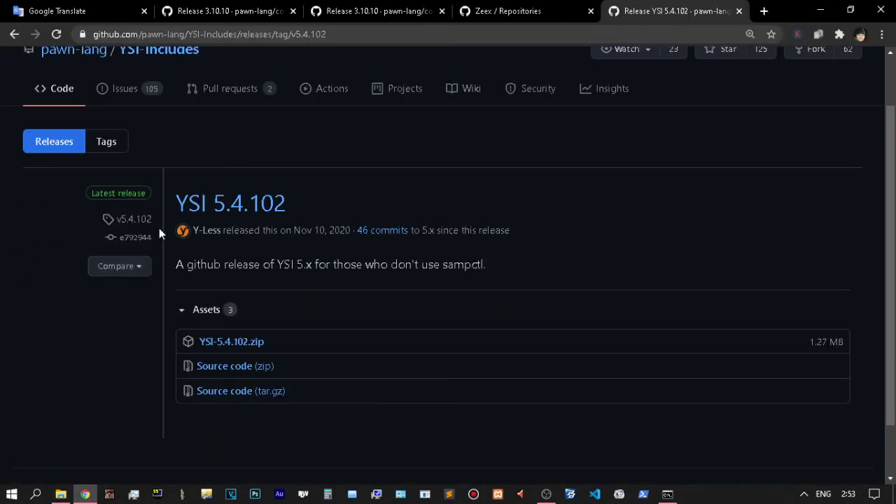
- Compare the assets and page addresses of the YSI 5.4.102 and compiler 3.10.10 releases in the browser
left_click(184, 310)
left_click(207, 331)
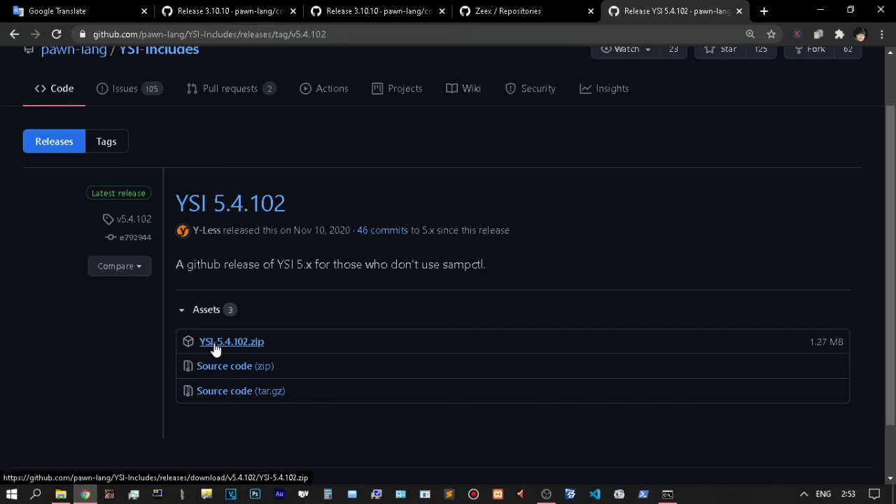
left_click(260, 7)
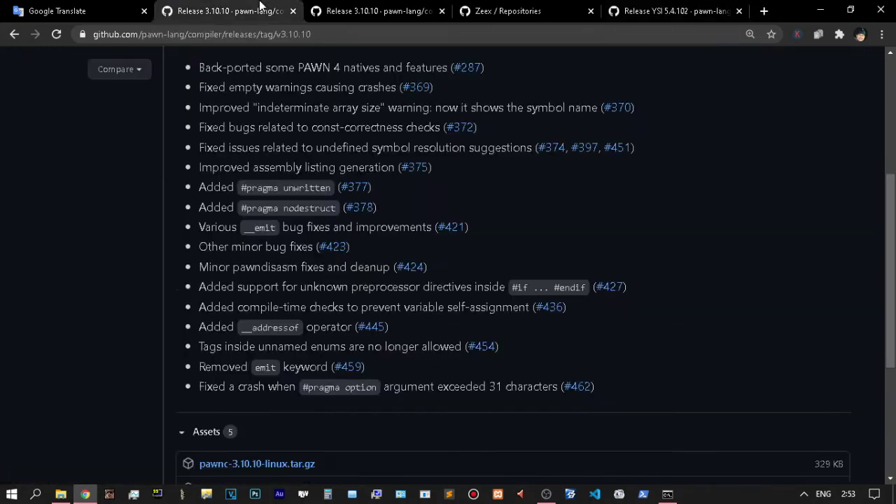
scroll(158, 297, "down", 2)
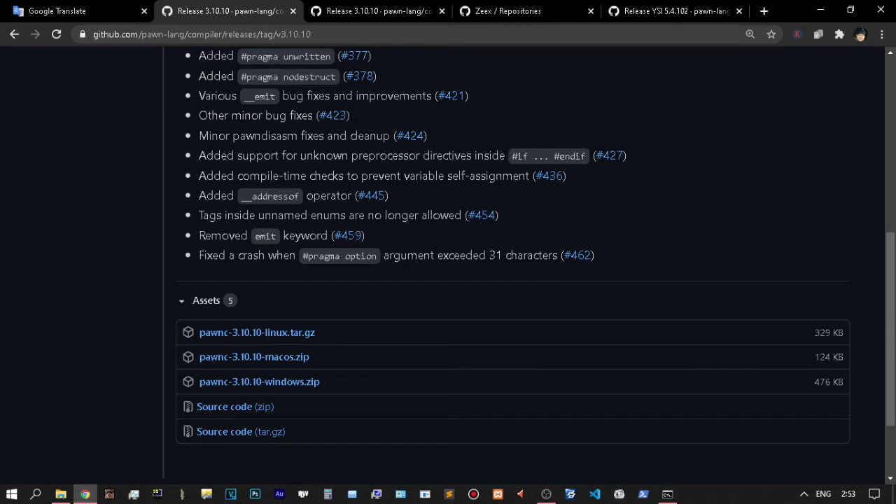
left_click(162, 38)
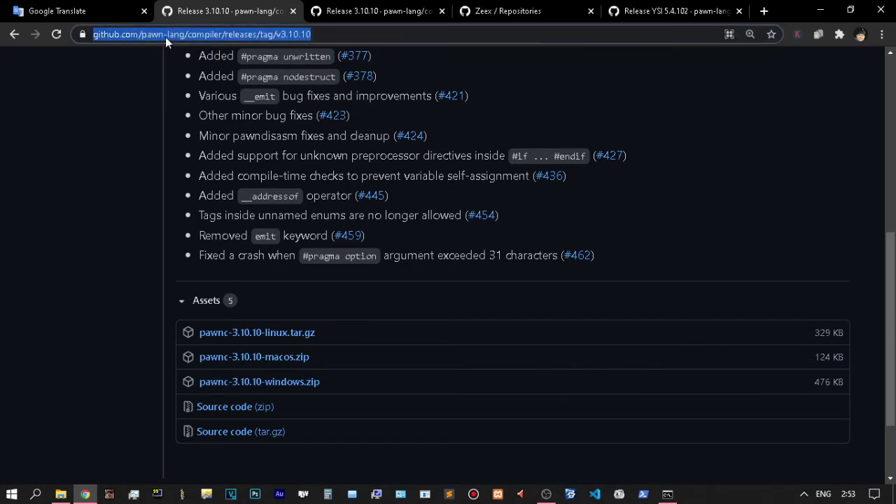
left_click(665, 11)
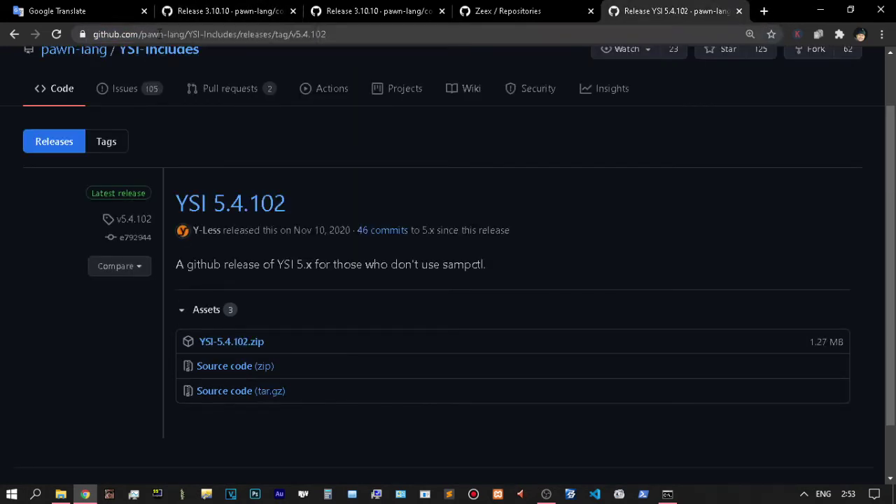
left_click(360, 28)
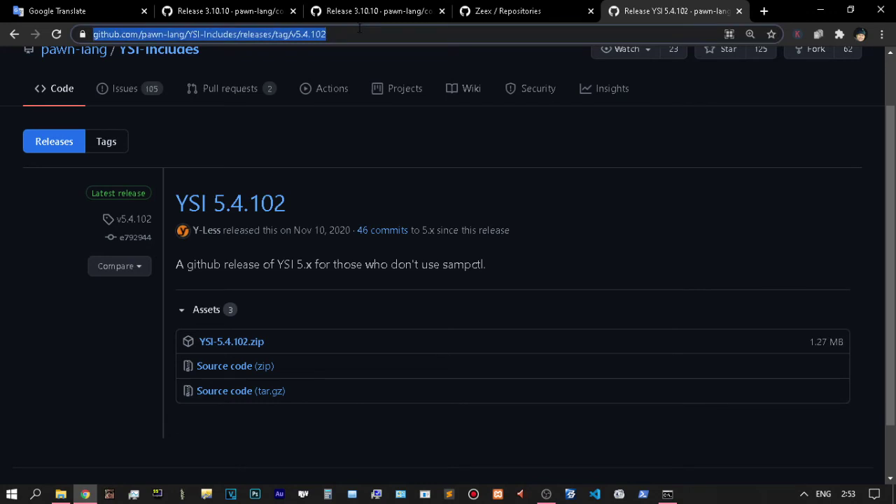
- Review the compiler 3.10.10 change list and assets again, and revisit the YSI 5.4.102 release page
left_click(263, 10)
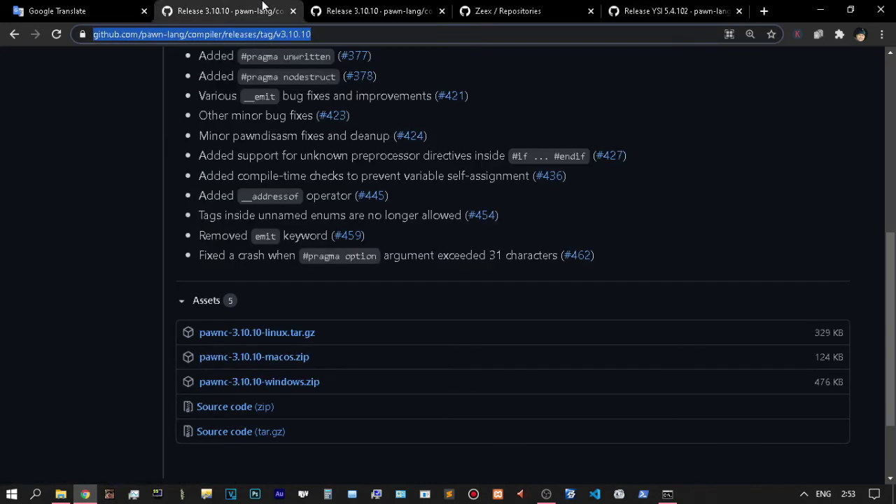
scroll(138, 302, "up", 2)
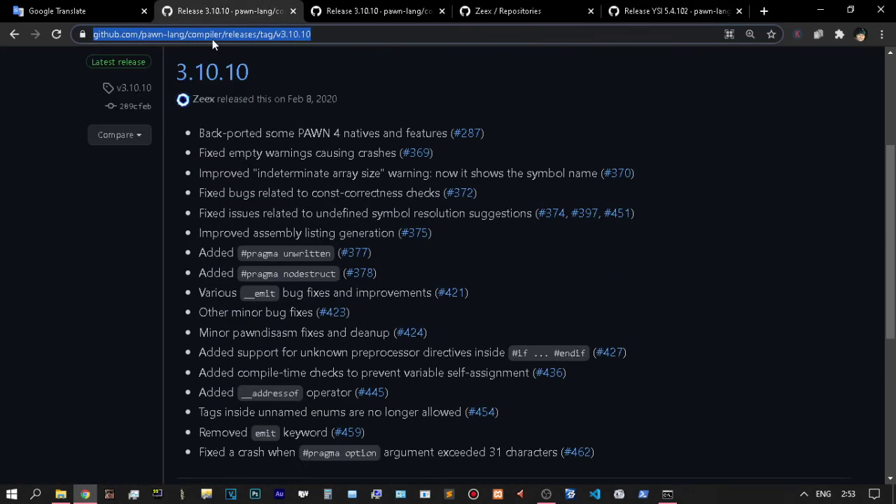
left_click(110, 326)
scroll(110, 326, "down", 3)
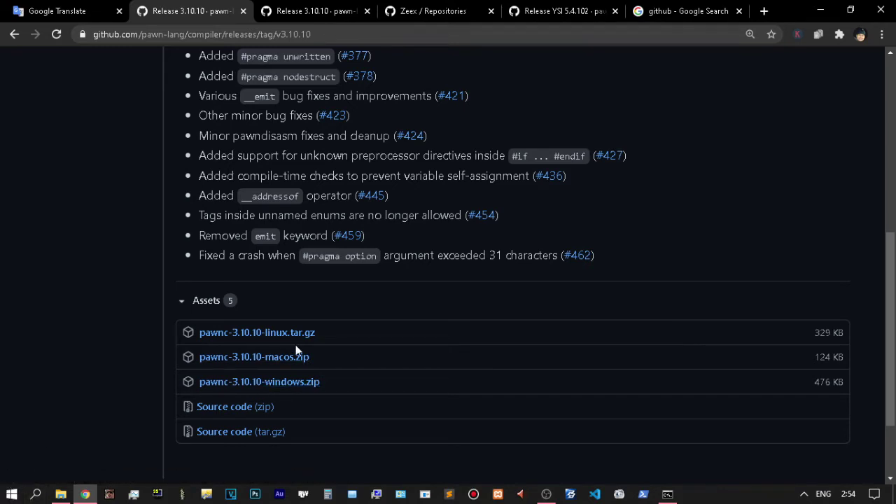
left_click(574, 9)
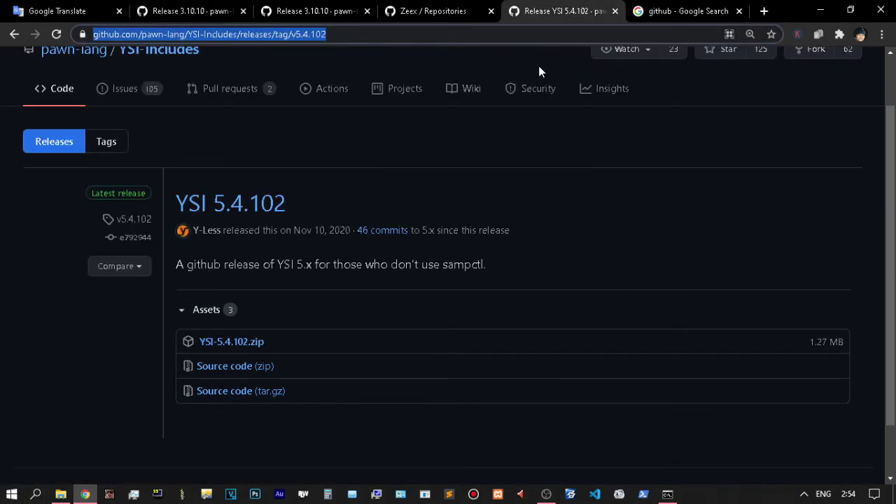
left_click(0, 362)
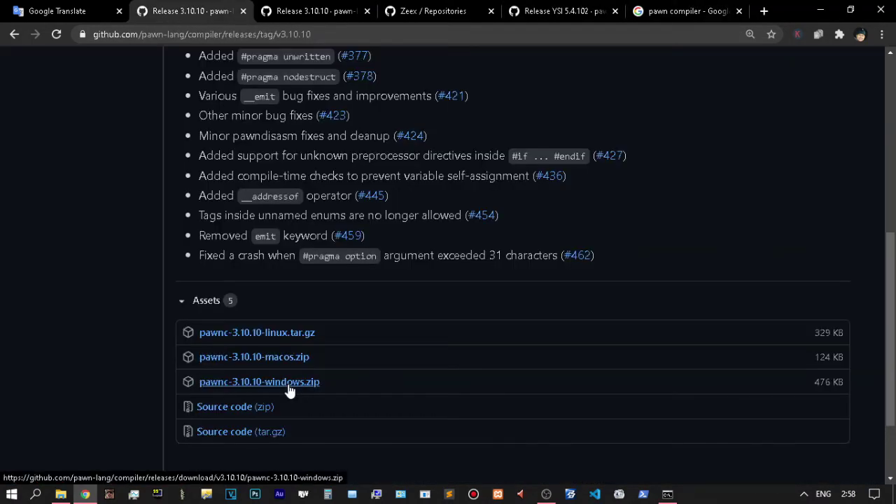
- Download pawnc-3.10.10-windows.zip, open the archive in WinRAR and browse to the bin folder inside pawnc-3.10.10-windows
left_click(290, 384)
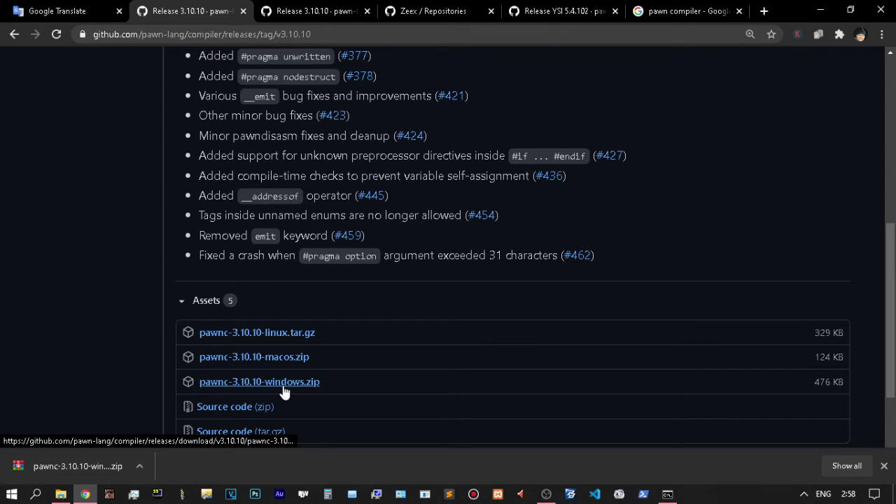
left_click(105, 464)
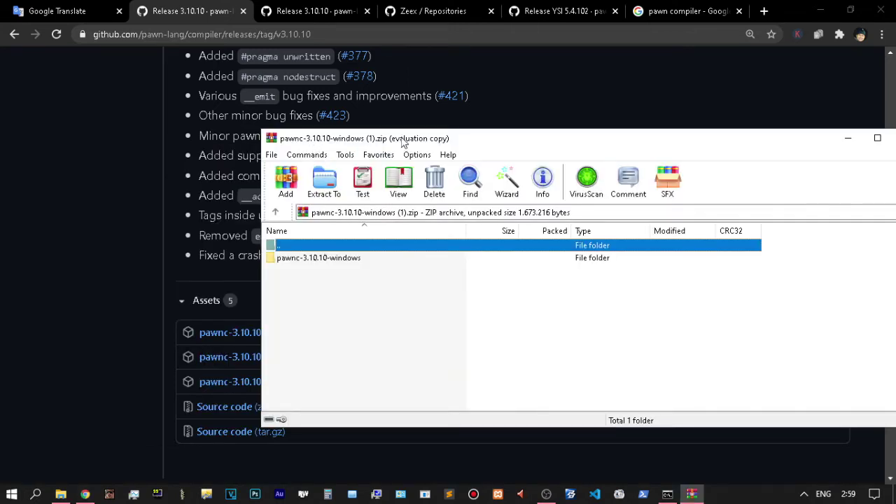
left_click_drag(454, 136, 591, 133)
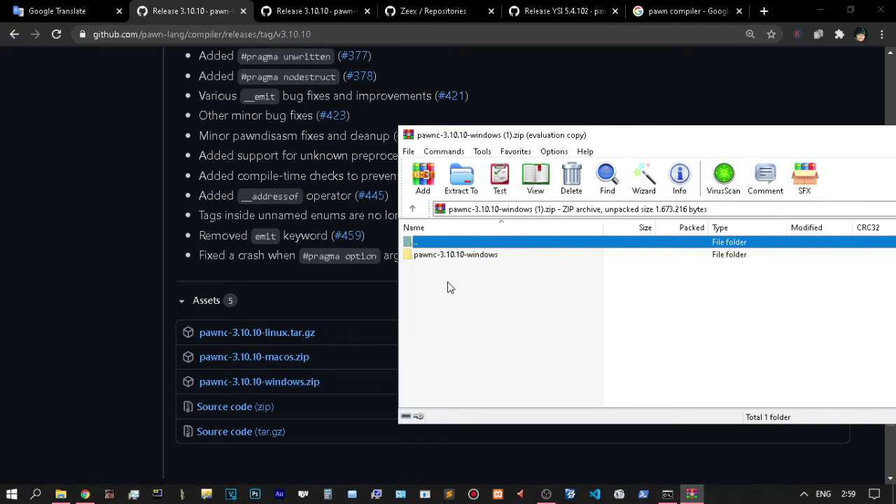
double_click(448, 258)
double_click(420, 256)
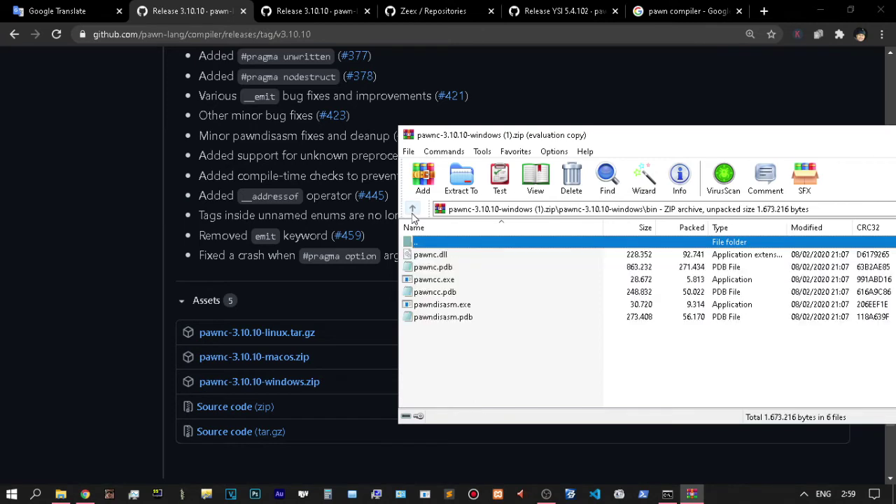
- Transfer all six compiler files from the archive's bin folder into the server's pawno folder, replacing the files with the same names
key("BackSpace")
key("BackSpace")
double_click(428, 257)
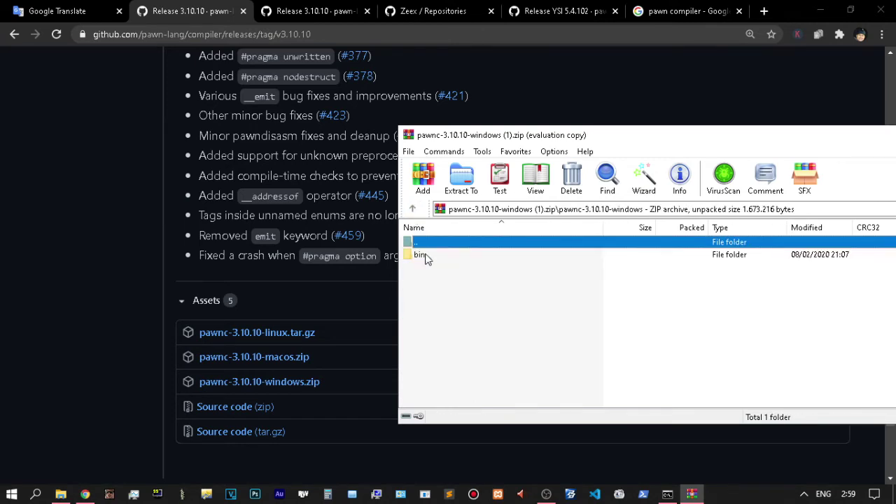
double_click(427, 258)
left_click(446, 367)
left_click_drag(421, 359, 481, 260)
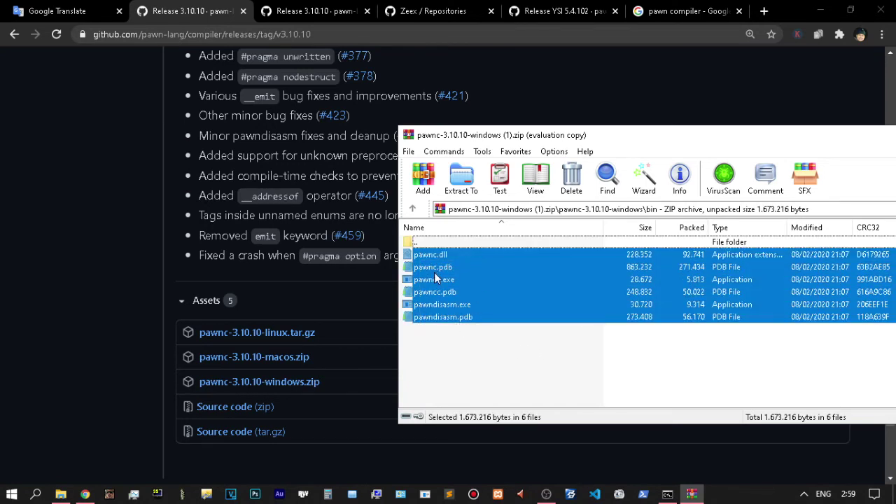
left_click_drag(87, 446, 573, 355)
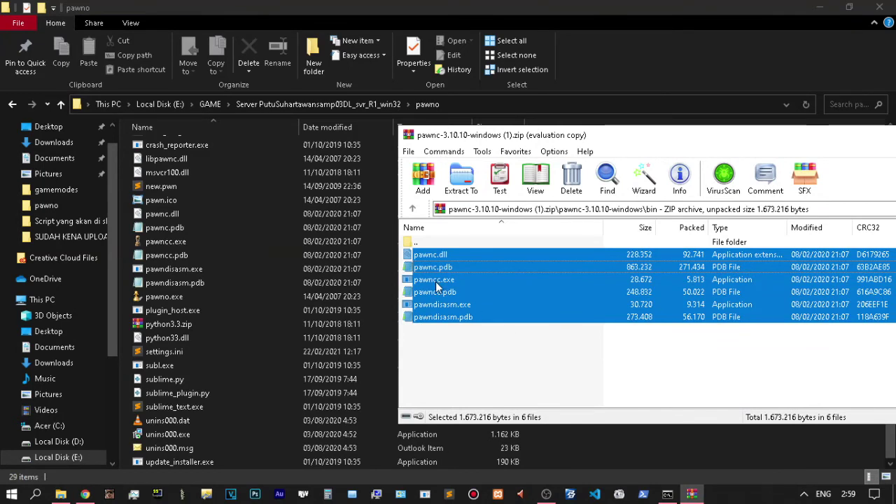
left_click_drag(435, 282, 247, 168)
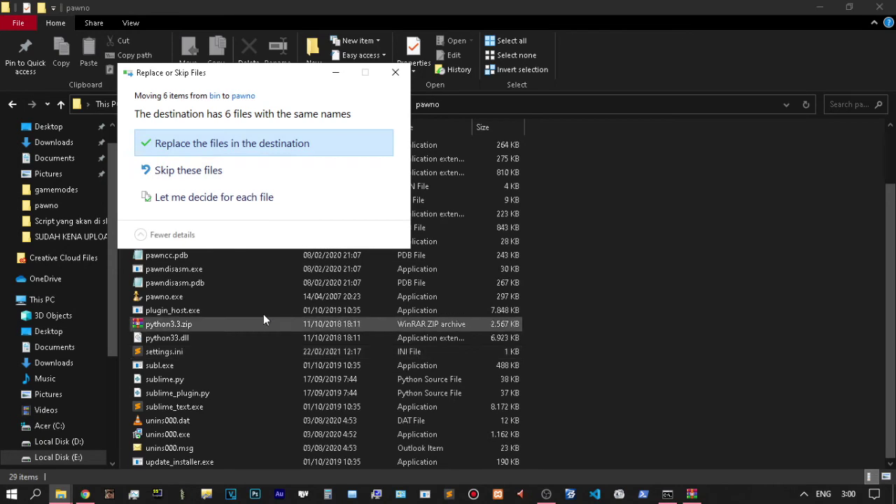
left_click(242, 146)
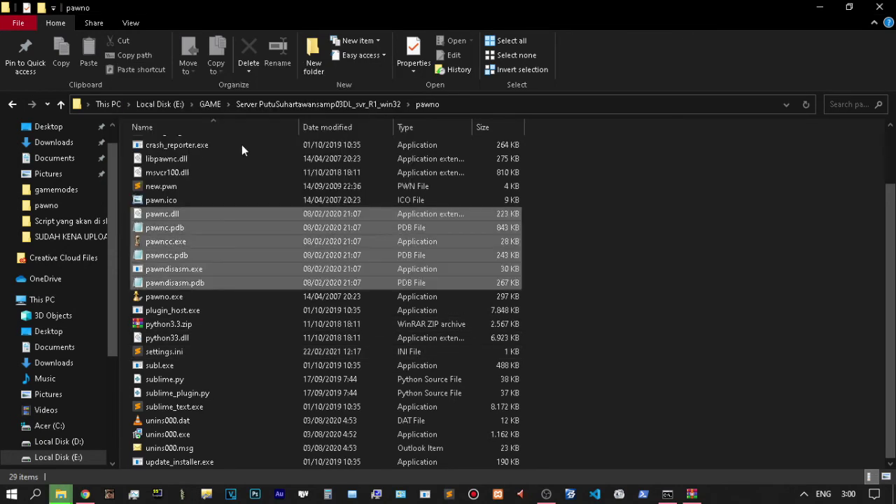
left_click(661, 296)
scroll(660, 296, "up", 2)
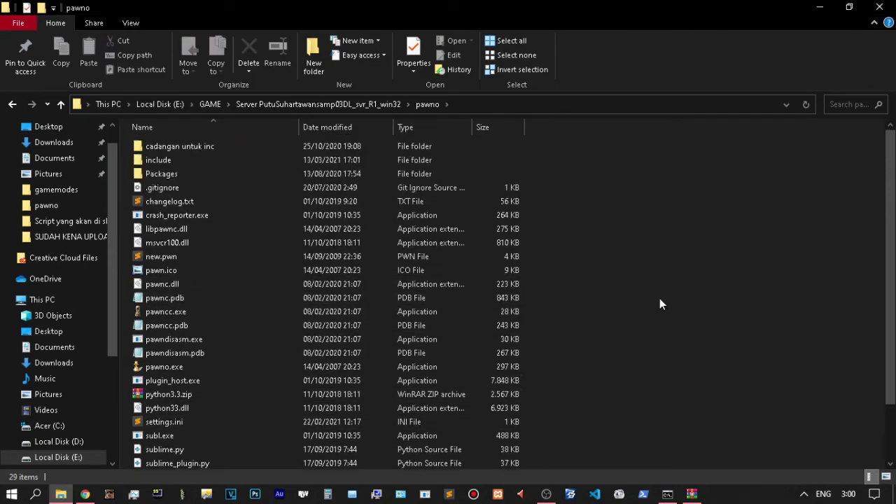
- Check the YSI-5.4.102.zip asset in the browser and open pawno's include folder in File Explorer as its destination
left_click(84, 494)
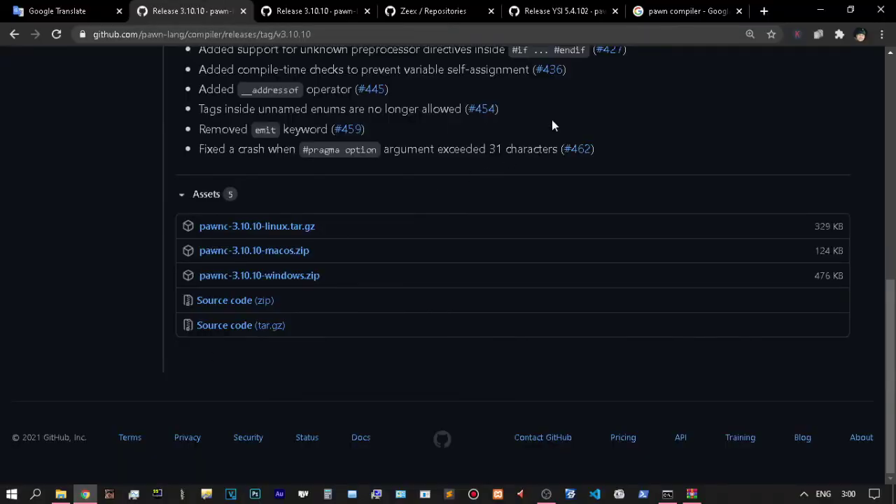
left_click(570, 10)
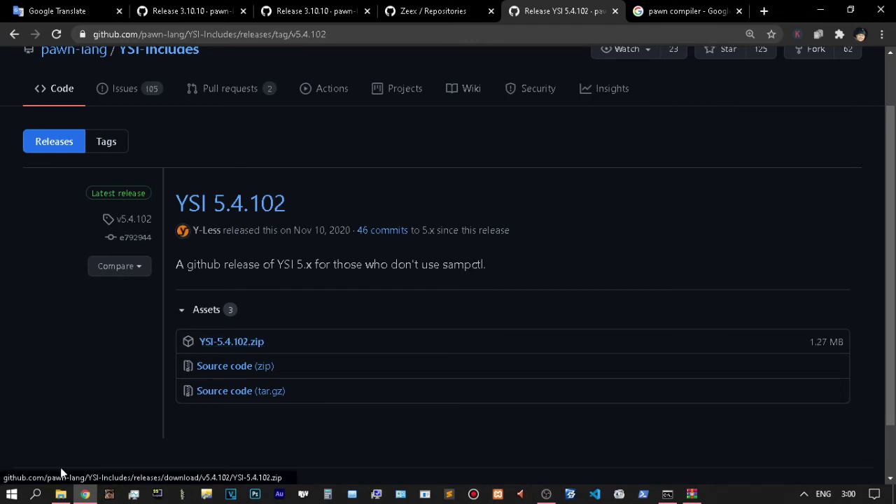
mouse_move(61, 494)
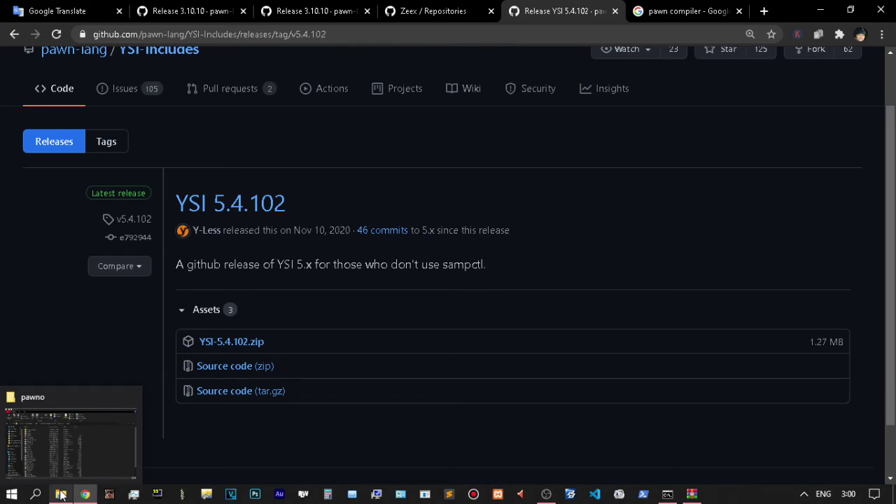
left_click(61, 495)
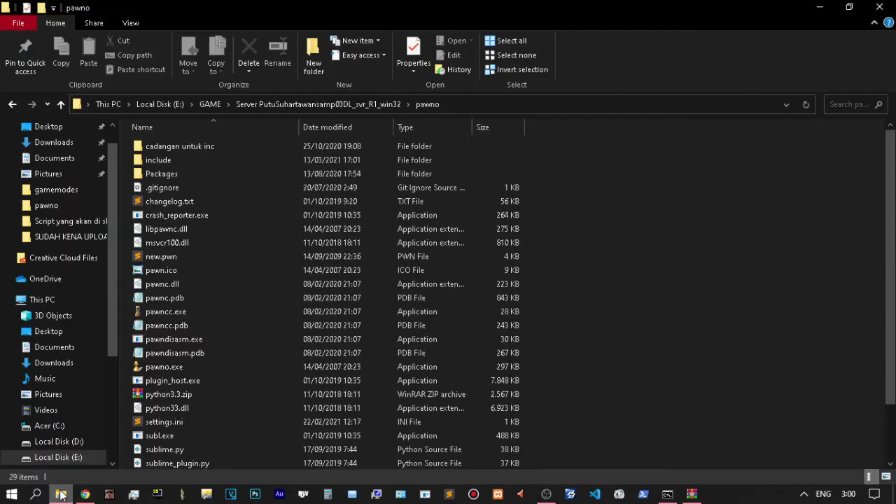
double_click(220, 160)
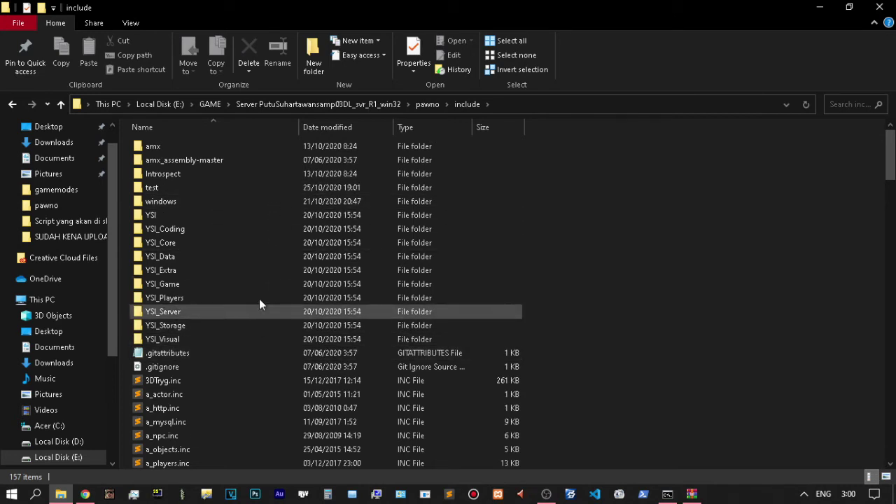
- Return to the browser and look through the open issues of the pawn-lang/YSI-Includes repository
key("alt+Tab")
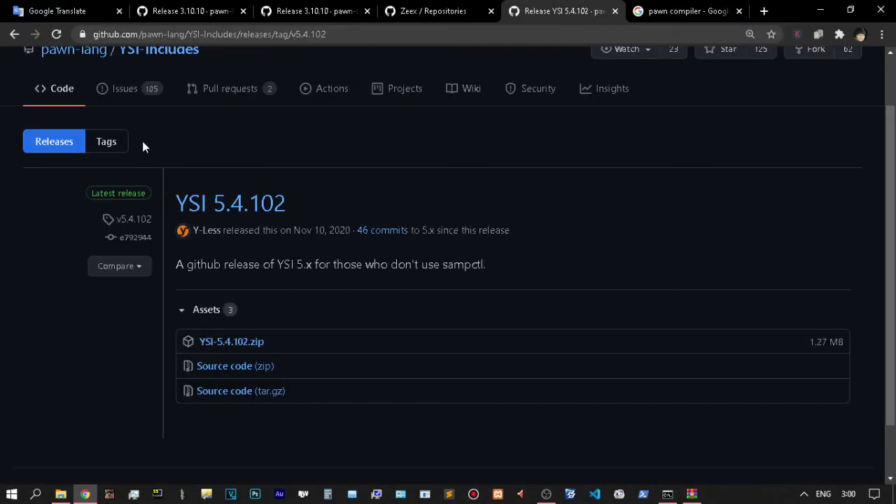
left_click(138, 96)
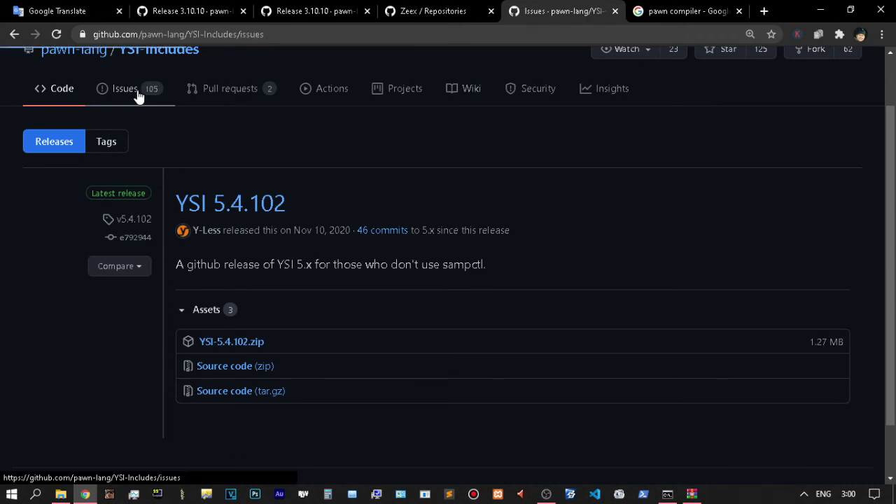
scroll(448, 266, "down", 2)
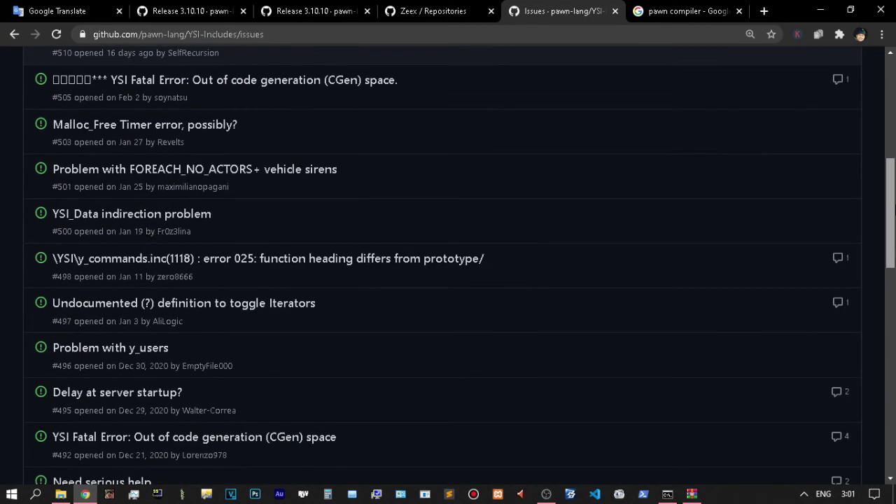
- Examine the older YSI-Includes issues down to the end of the list's first page
scroll(448, 266, "down", 1)
scroll(448, 266, "down", 9)
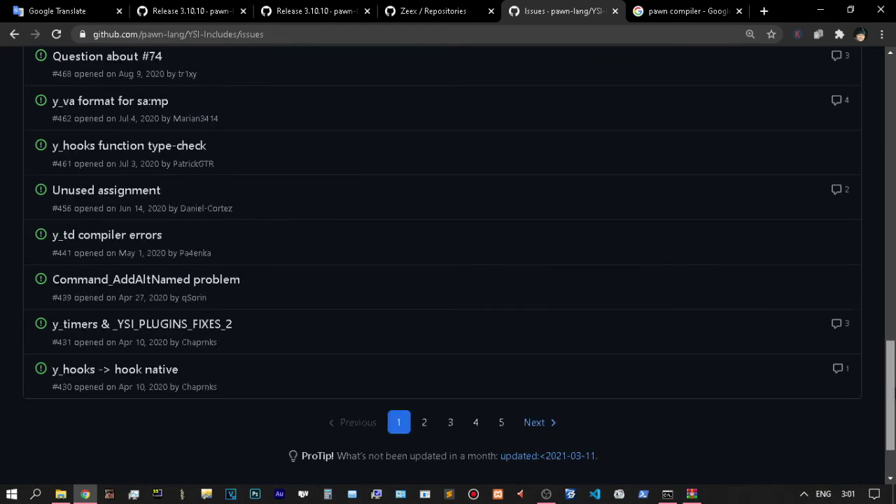
scroll(448, 267, "up", 5)
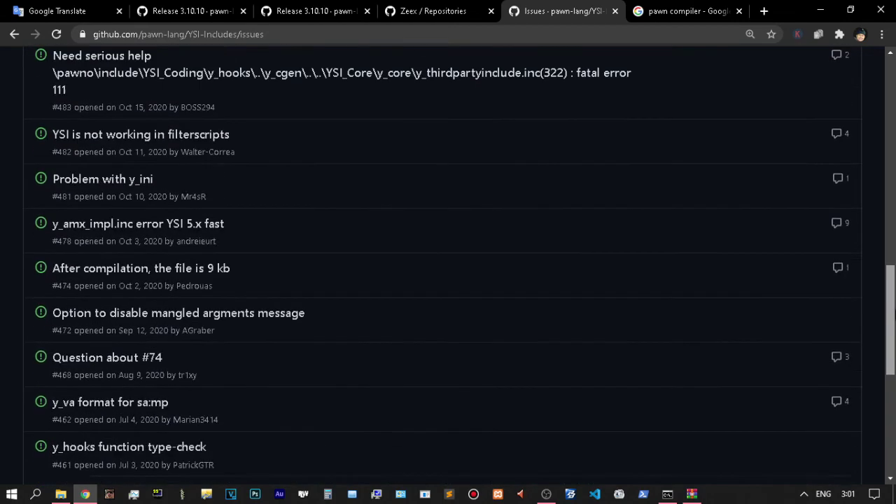
scroll(448, 266, "up", 2)
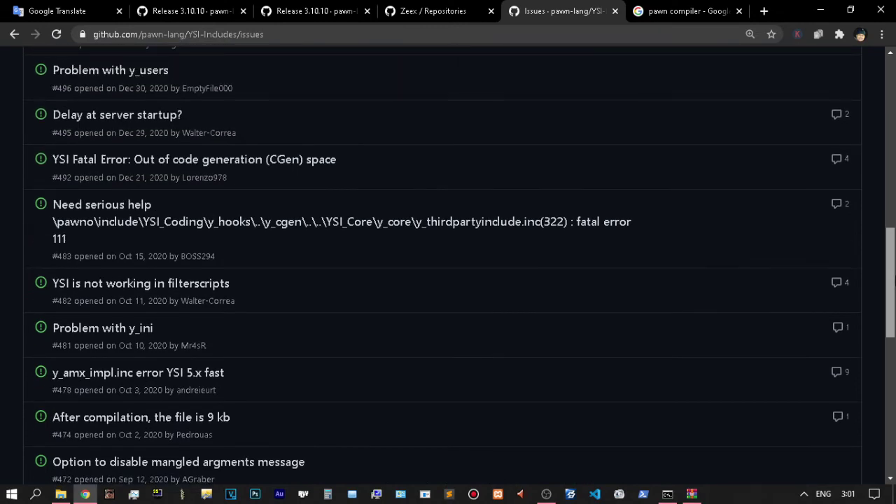
scroll(448, 266, "up", 1)
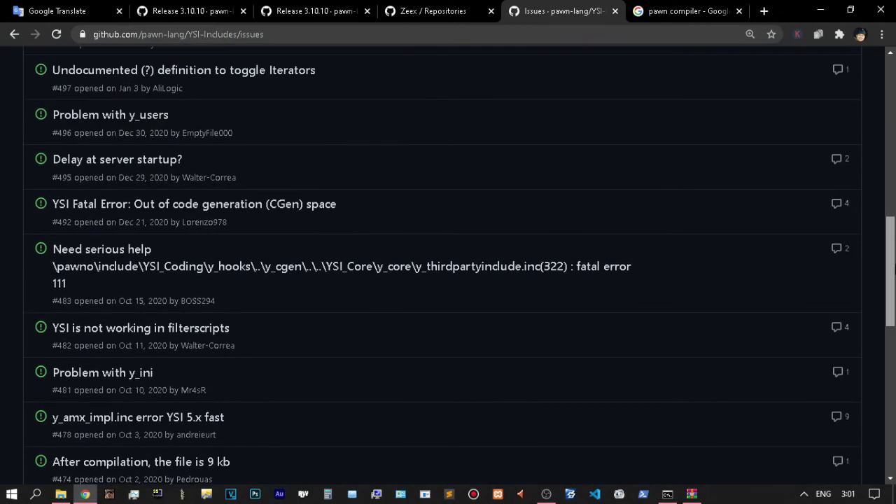
scroll(74, 161, "up", 5)
- Go to the YSI-Includes repository's code page and look over its folders and files down to the readme
left_click(74, 160)
scroll(74, 160, "down", 3)
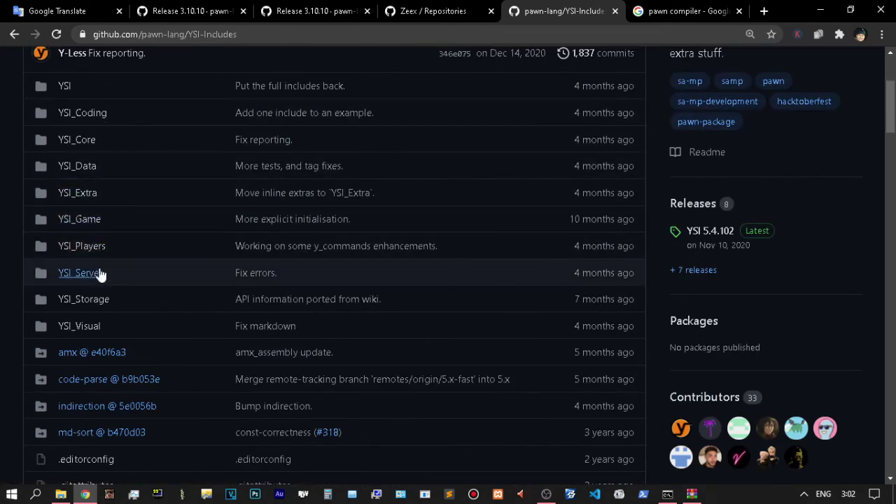
scroll(1, 253, "down", 3)
scroll(2, 254, "down", 2)
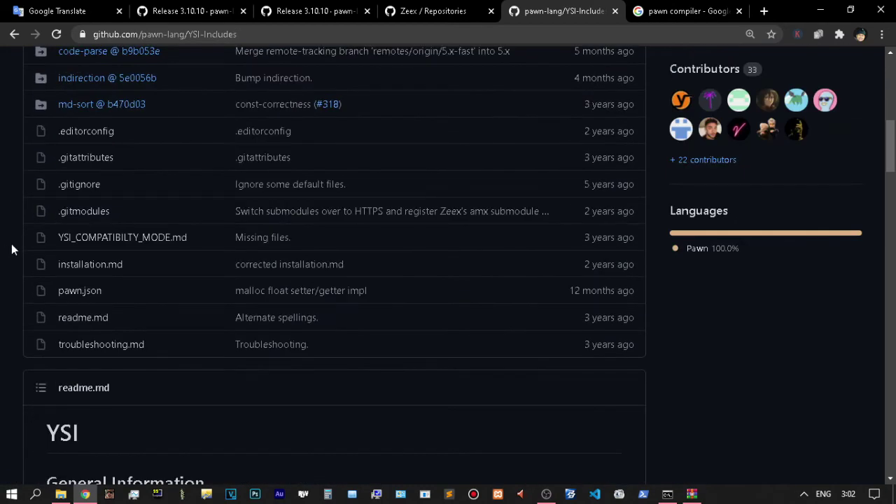
left_click_drag(891, 160, 888, 114)
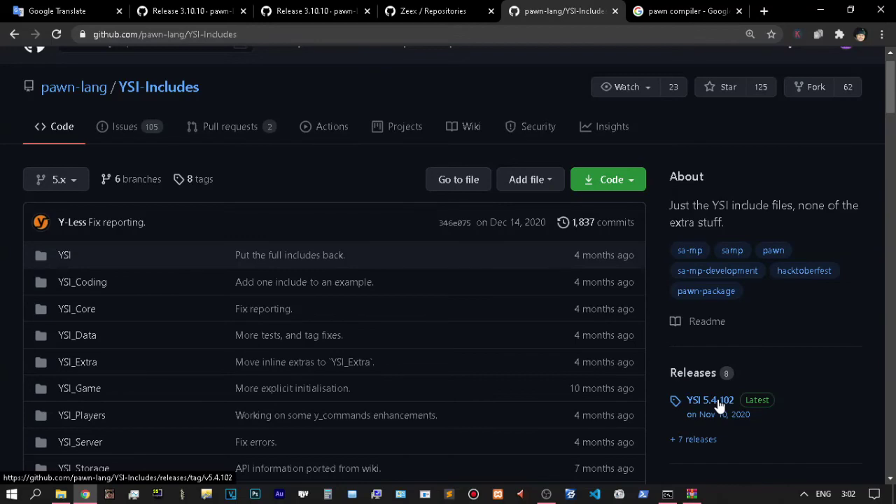
- Open the latest YSI 5.4.102 release from the repository page and download YSI-5.4.102.zip, opening it in WinRAR
scroll(637, 344, "down", 3)
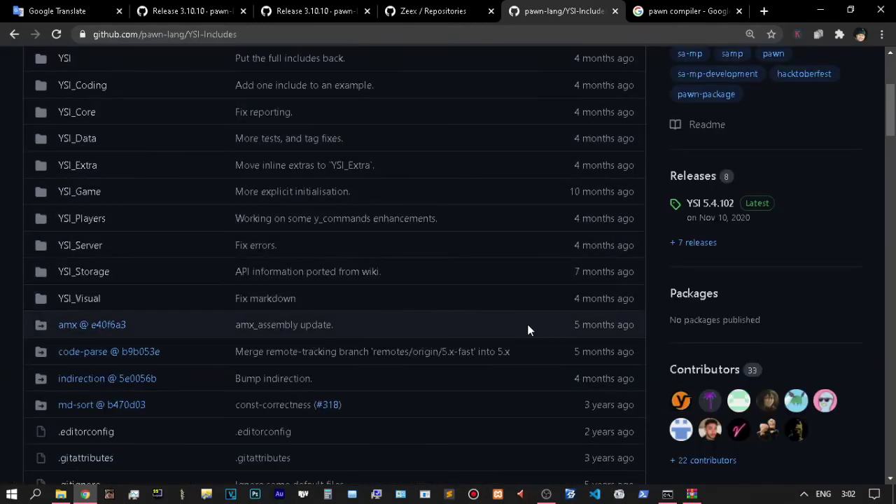
scroll(551, 266, "up", 2)
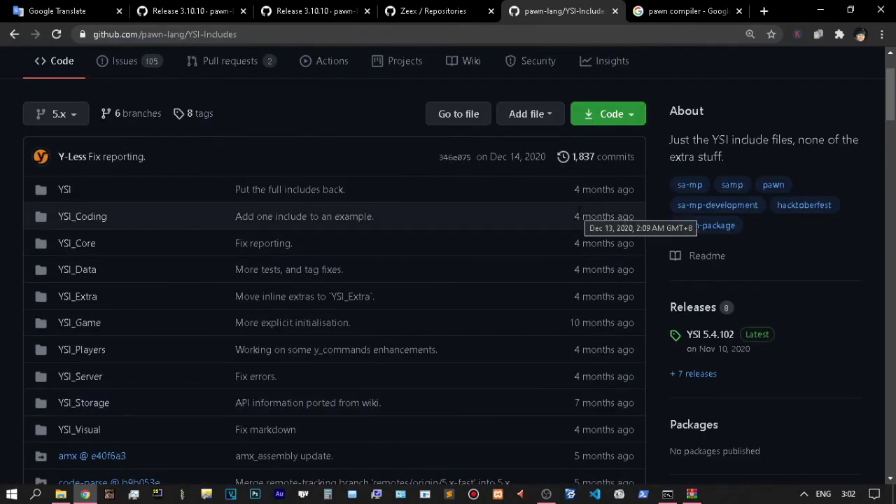
scroll(604, 218, "down", 2)
left_click(709, 202)
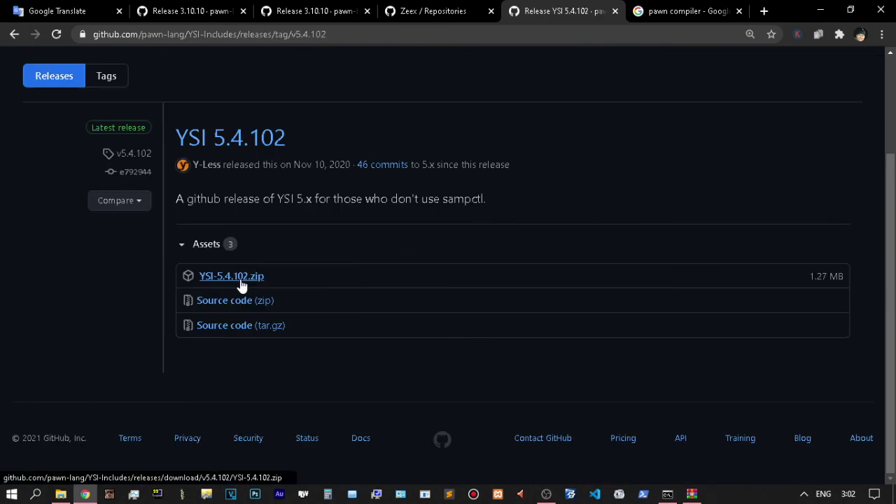
left_click(242, 284)
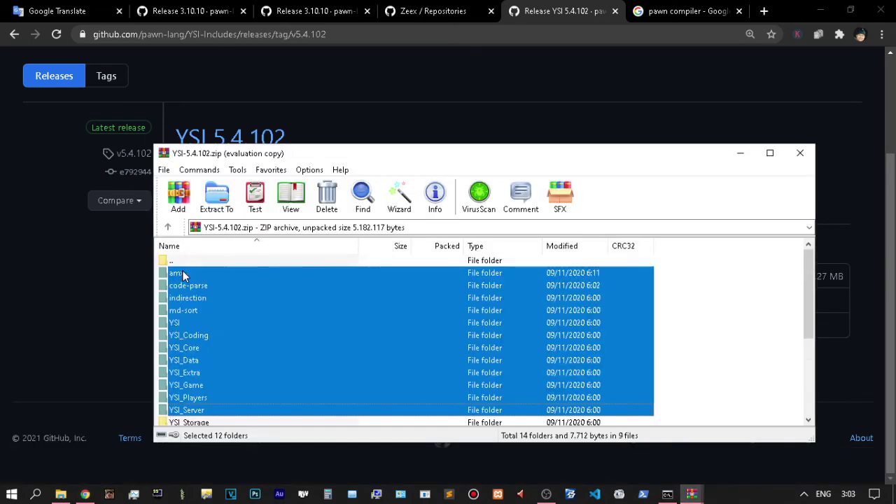
- Transfer only the 14 folders, amx through YSI_Visual, from the archive into pawno's include folder, replacing the files with the same names
scroll(184, 275, "down", 2)
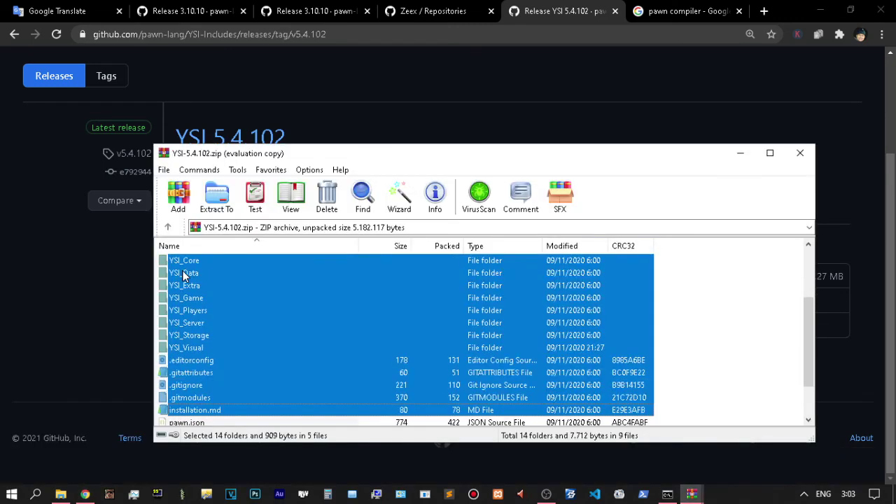
key("shift+Up")
key("shift+Up")
key("shift+Up")
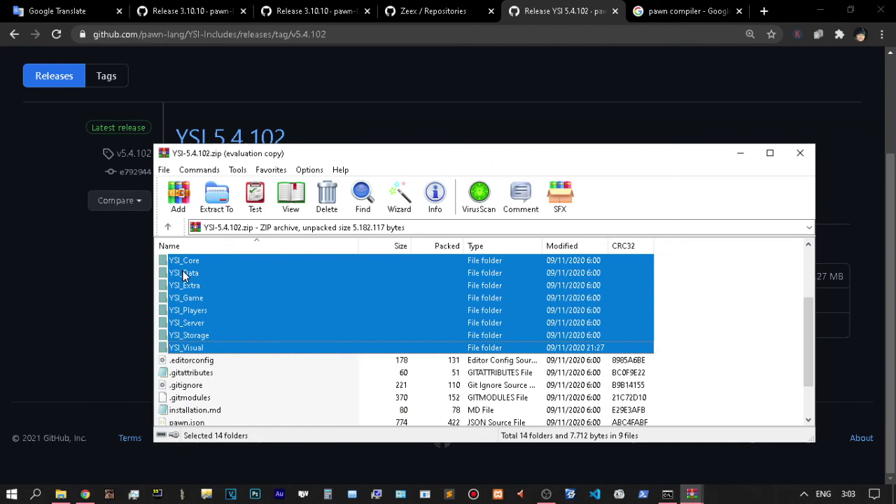
left_click_drag(191, 285, 673, 196)
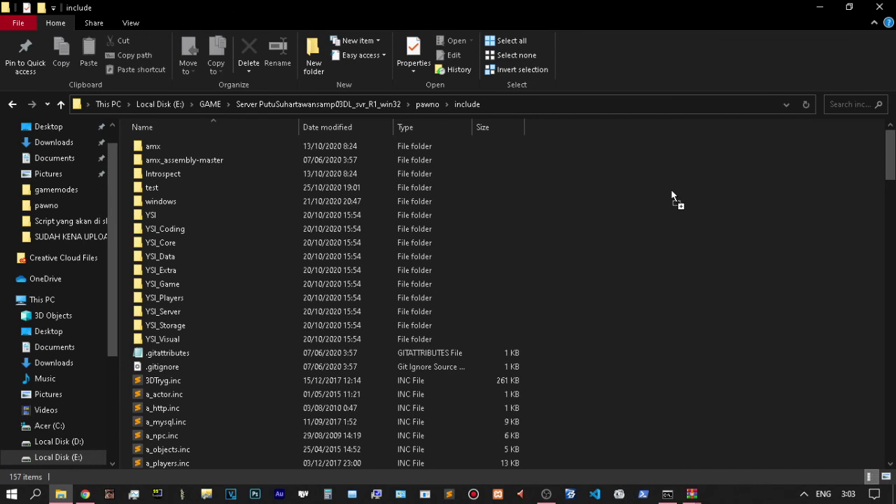
left_click_drag(670, 189, 672, 190)
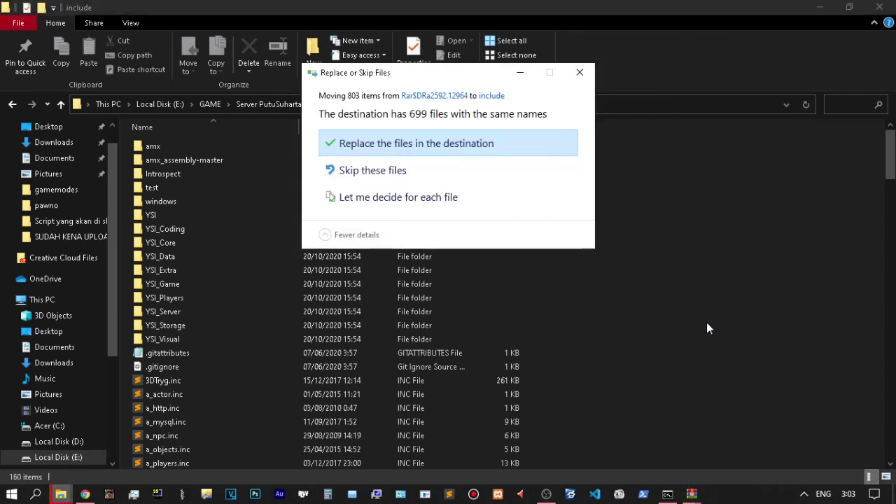
left_click(411, 147)
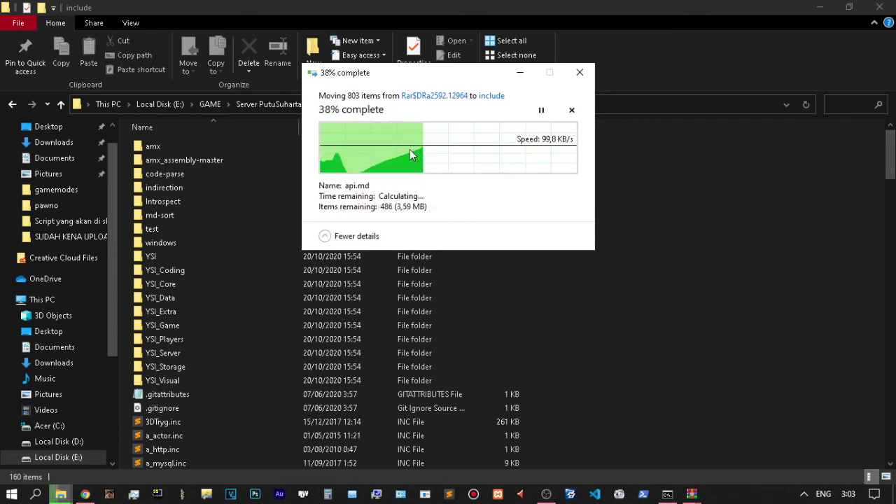